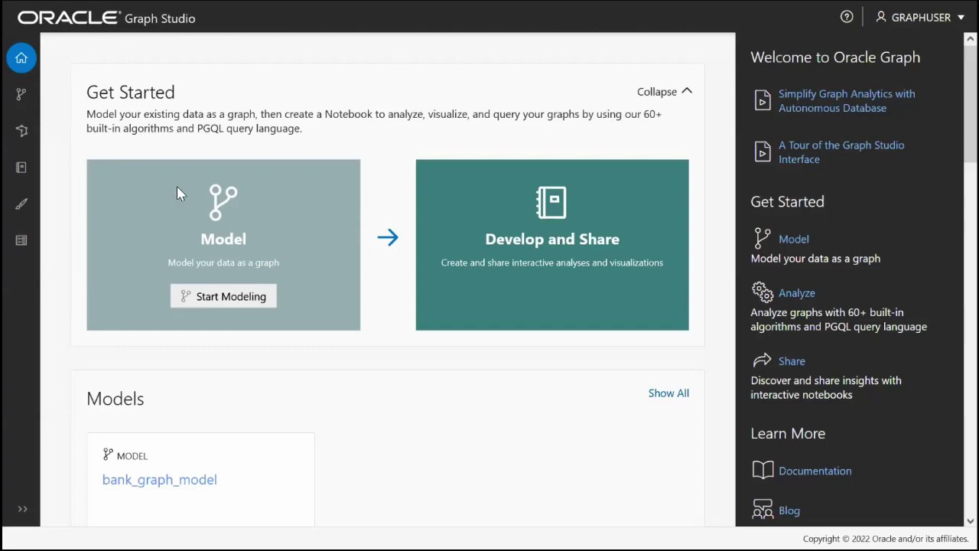
Start a new PG View graph model using the GRAPHUSER tables BANK_ACCOUNTS and BANK_TXNS as input.
left_click(237, 302)
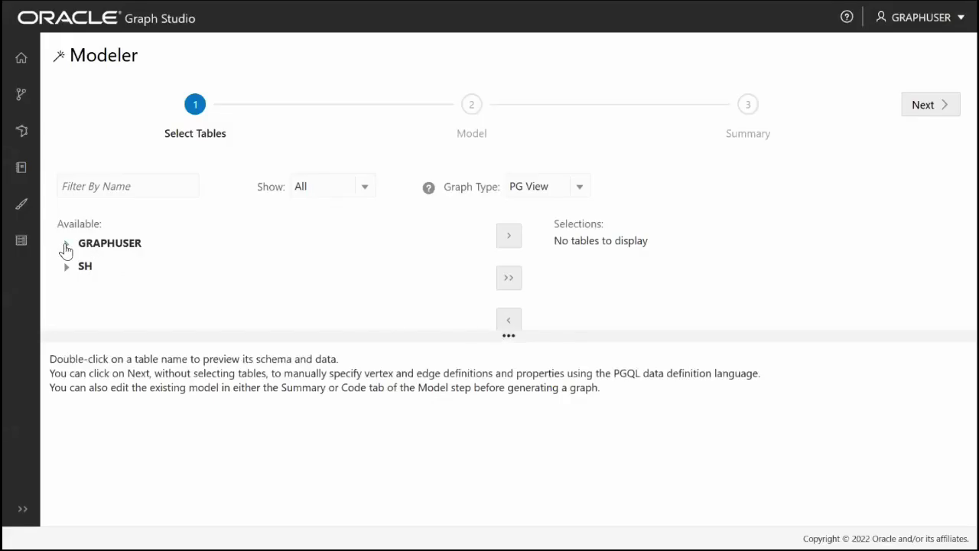
left_click(66, 243)
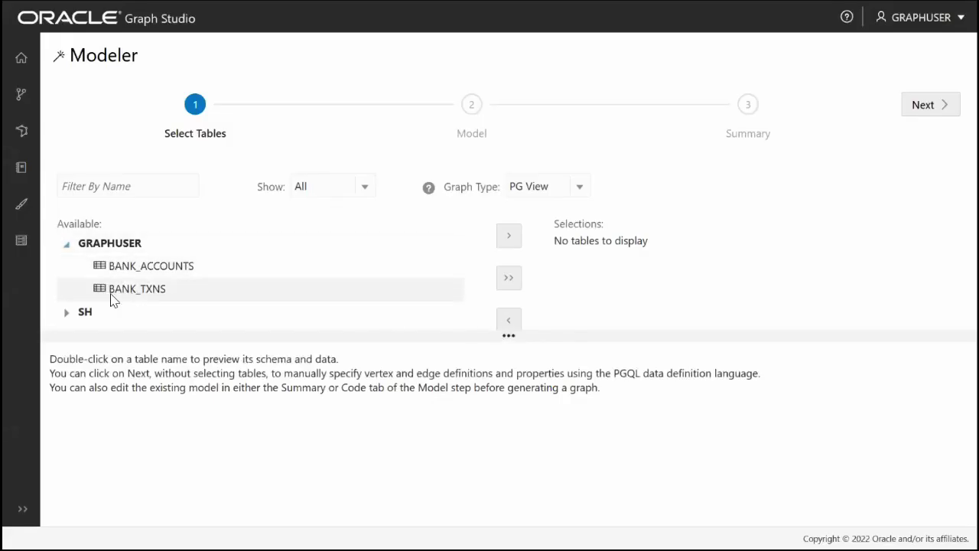
left_click(151, 266)
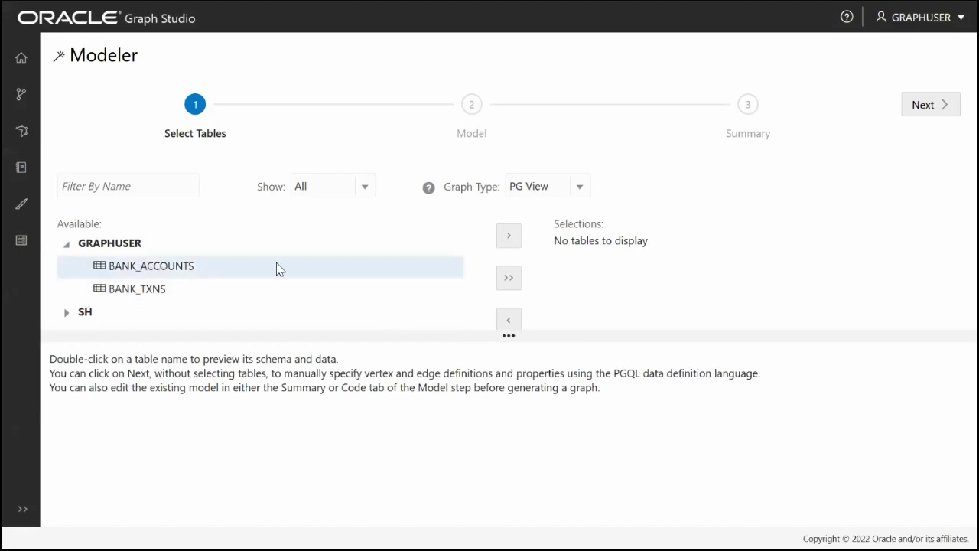
left_click(509, 235)
left_click(138, 267)
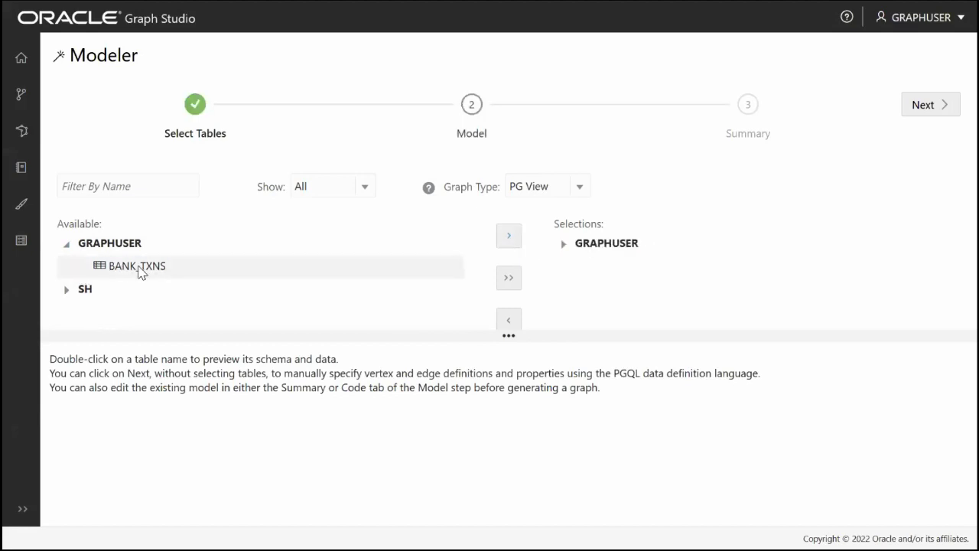
left_click(508, 236)
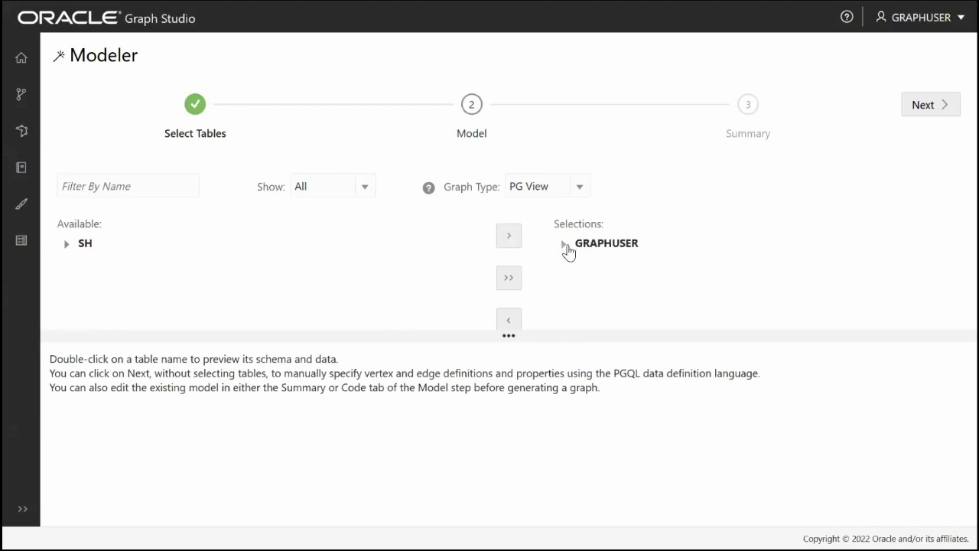
left_click(563, 245)
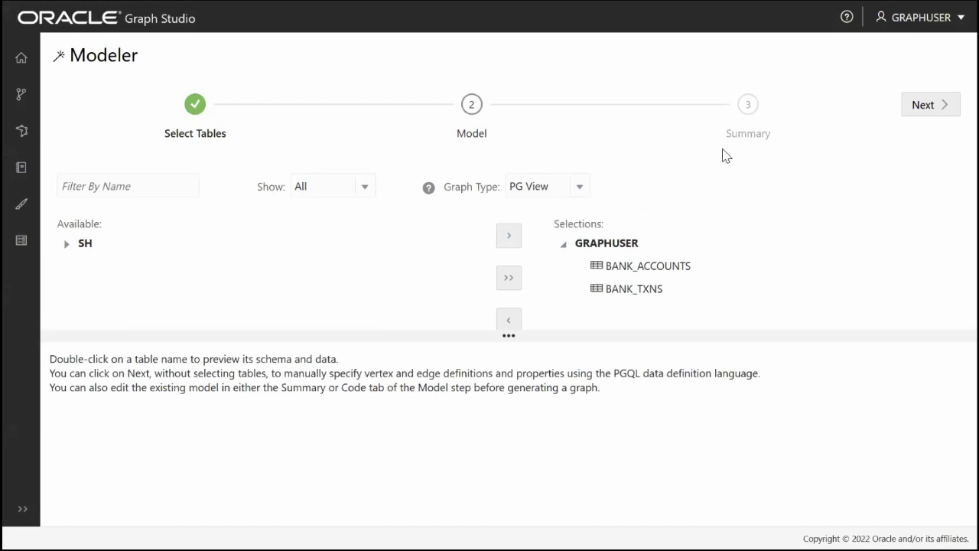
left_click(930, 105)
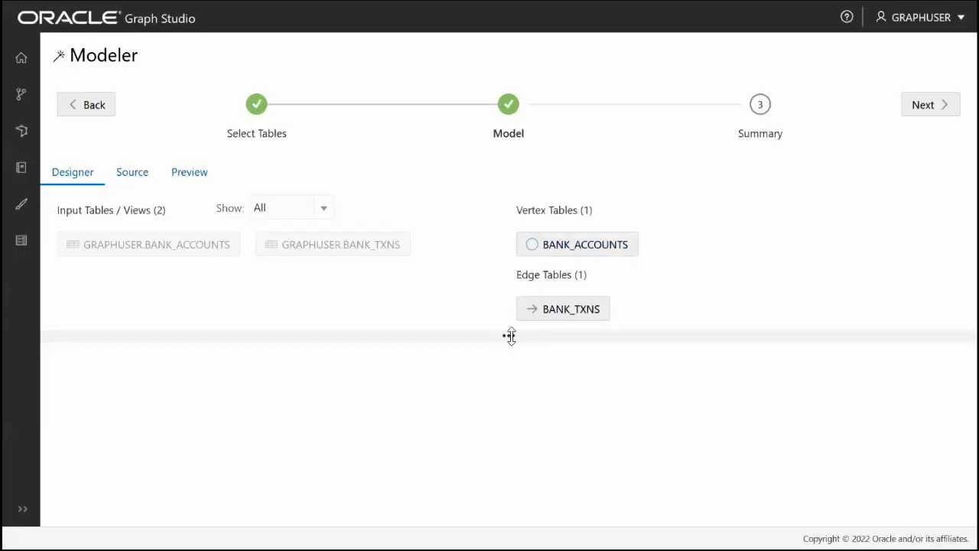
Review the generated model's source definition and the details of the BANK_TXNS edge table.
left_click_drag(511, 335, 510, 361)
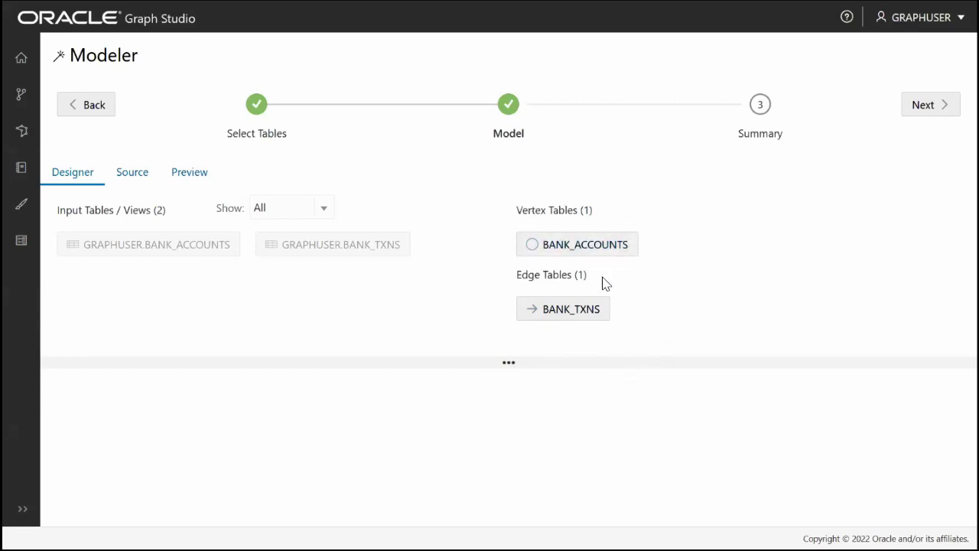
left_click(138, 174)
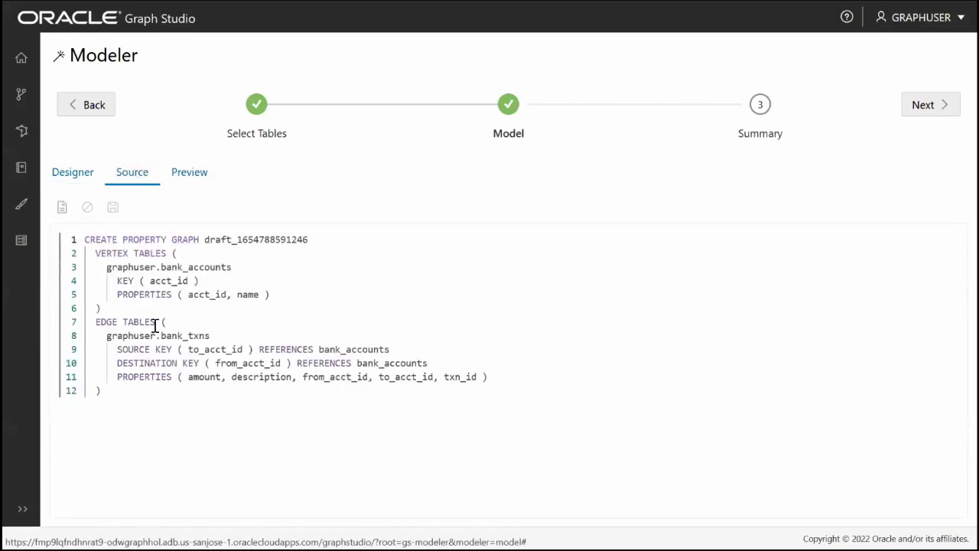
left_click_drag(127, 394, 85, 236)
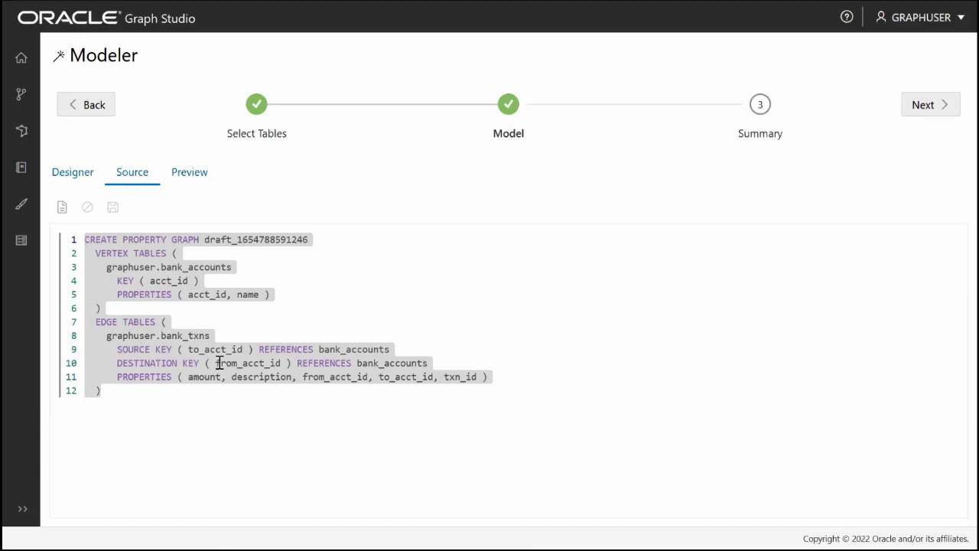
left_click(80, 176)
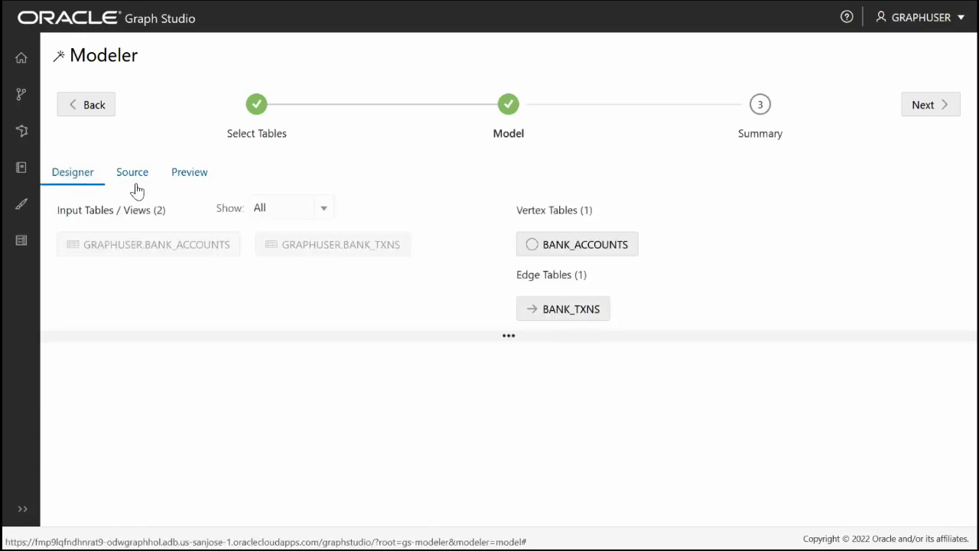
left_click(575, 314)
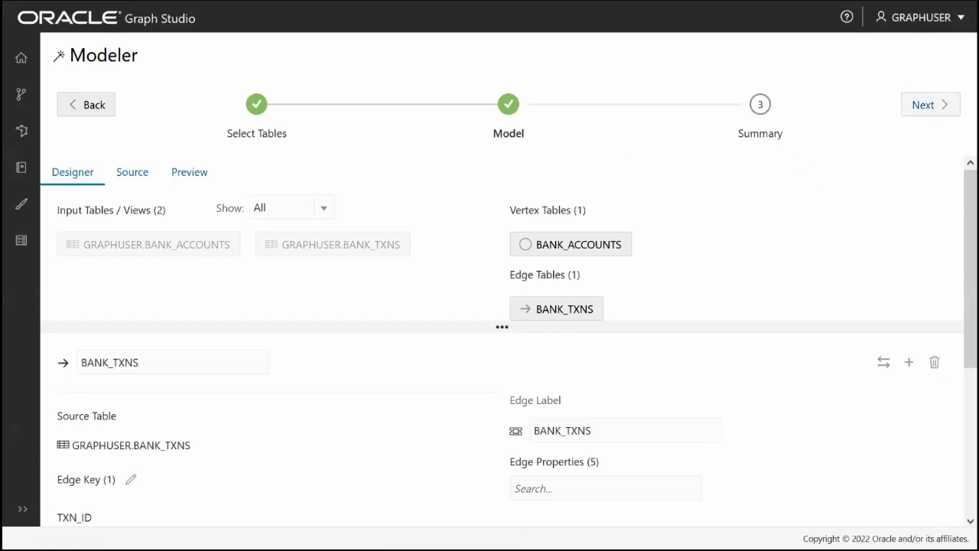
Review the model's summary and the graph creation options, leaving without creating a graph.
left_click(931, 105)
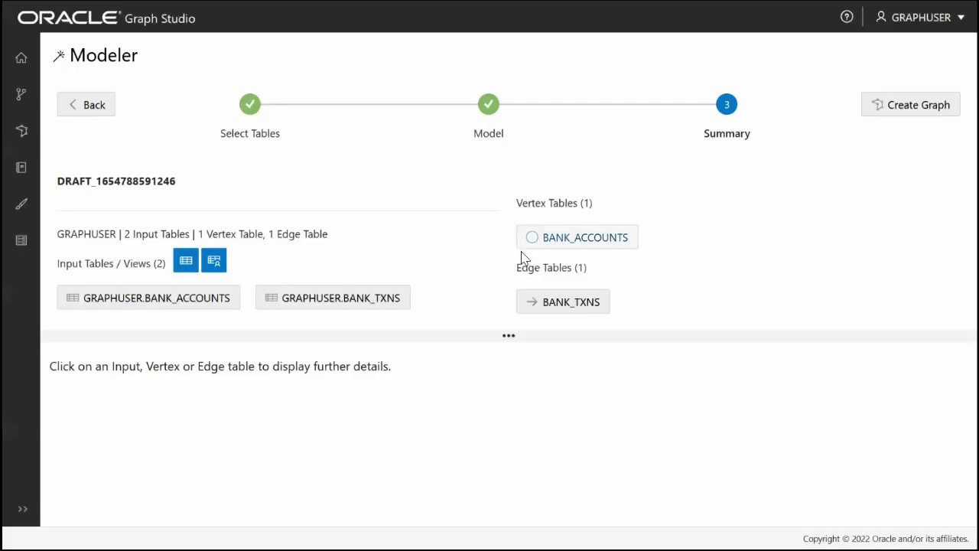
left_click_drag(507, 335, 509, 354)
left_click(910, 105)
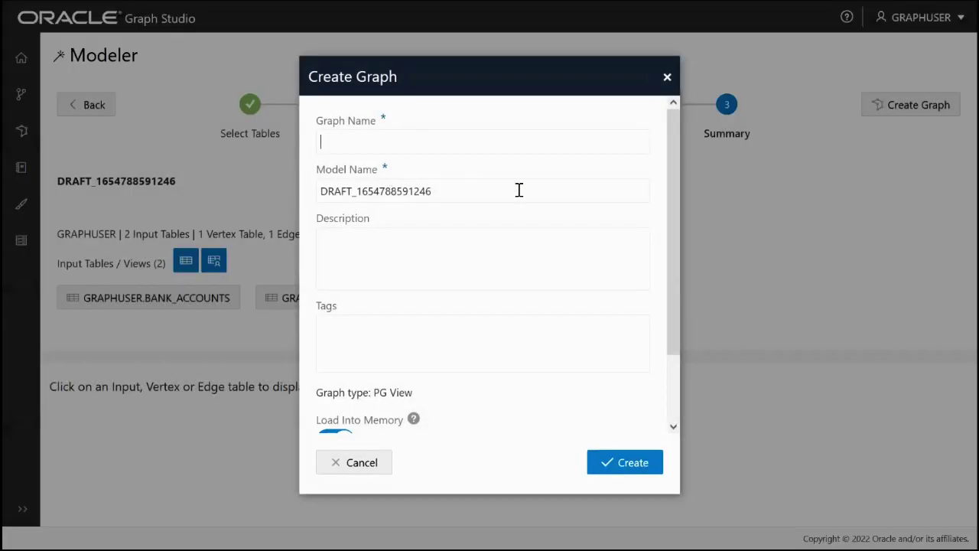
left_click(667, 80)
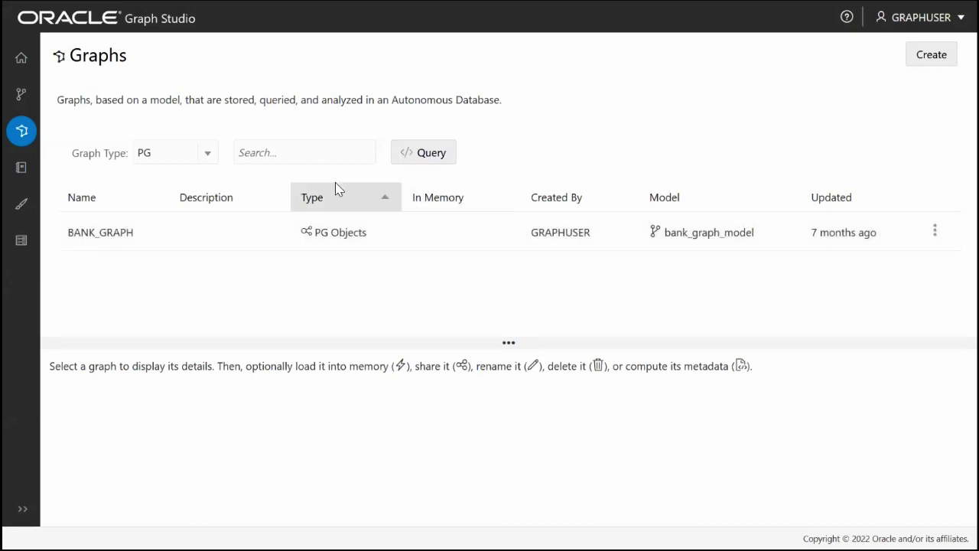
View the available RDF graphs and return the graph list to type PG.
left_click(208, 156)
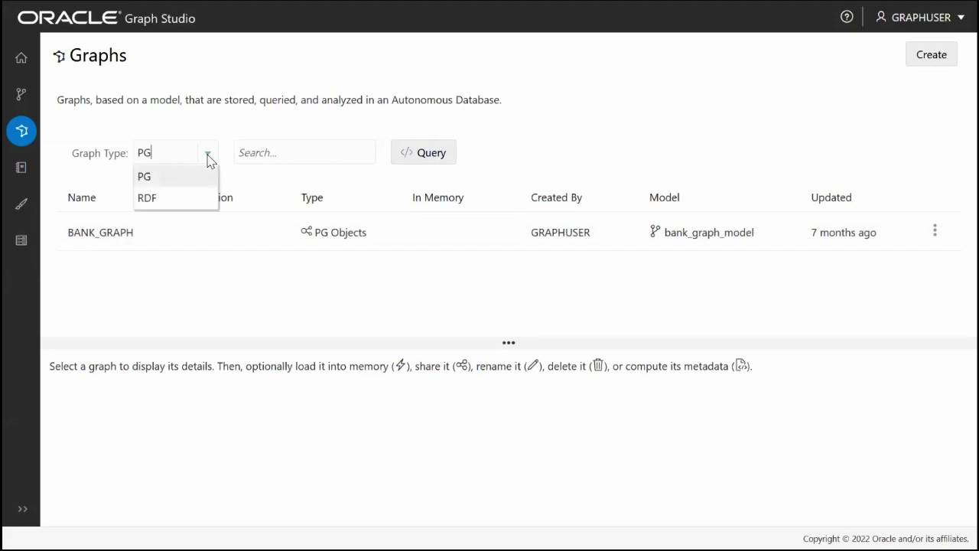
left_click(147, 198)
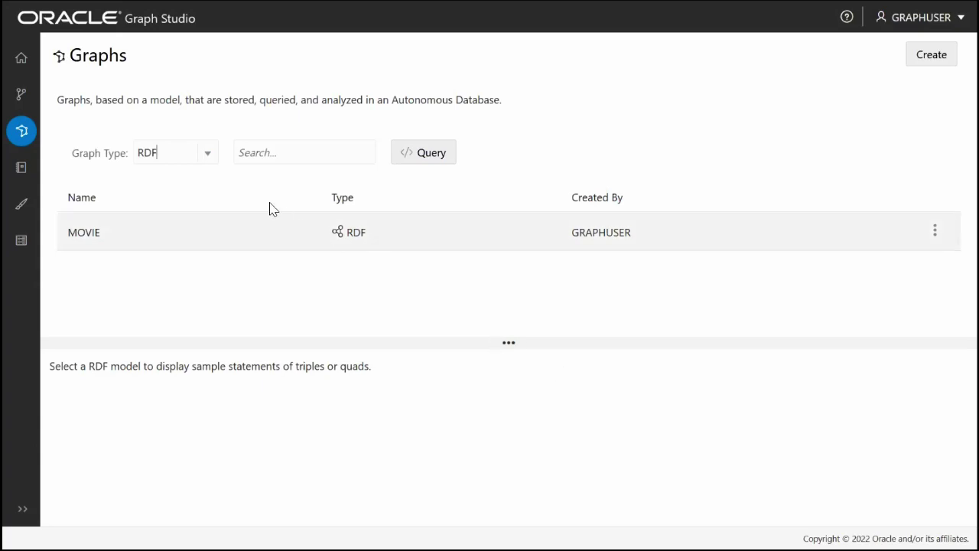
left_click(208, 156)
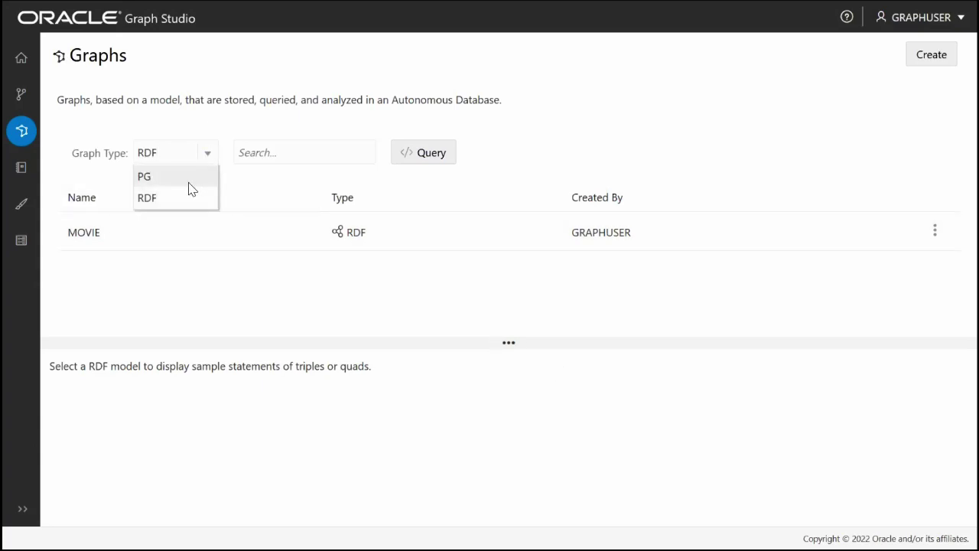
left_click(189, 183)
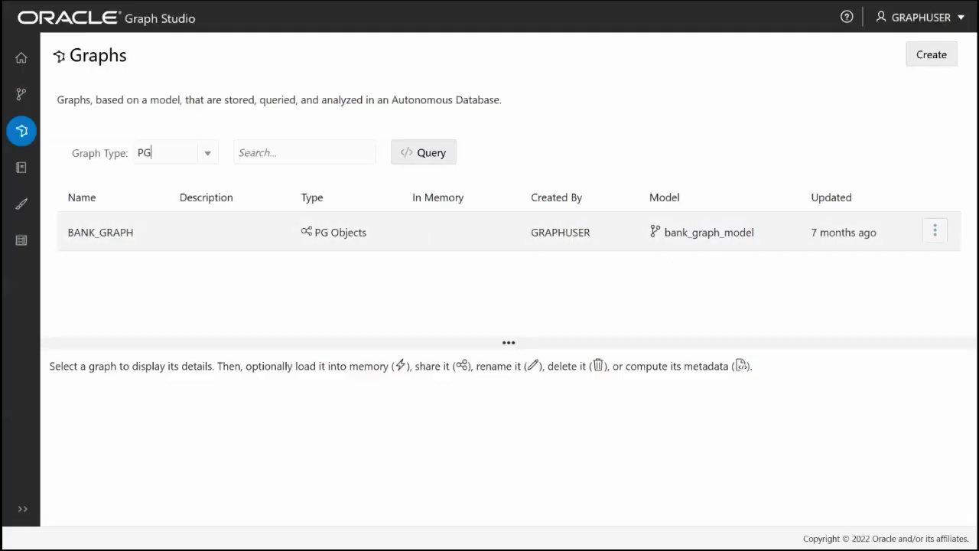
Load BANK_GRAPH into memory and view its progress in the job list.
left_click(934, 230)
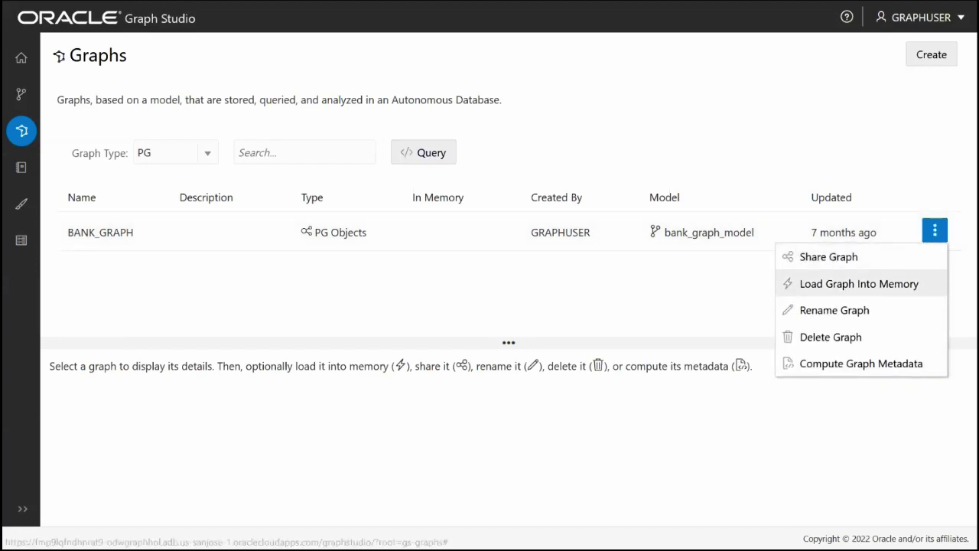
left_click(859, 283)
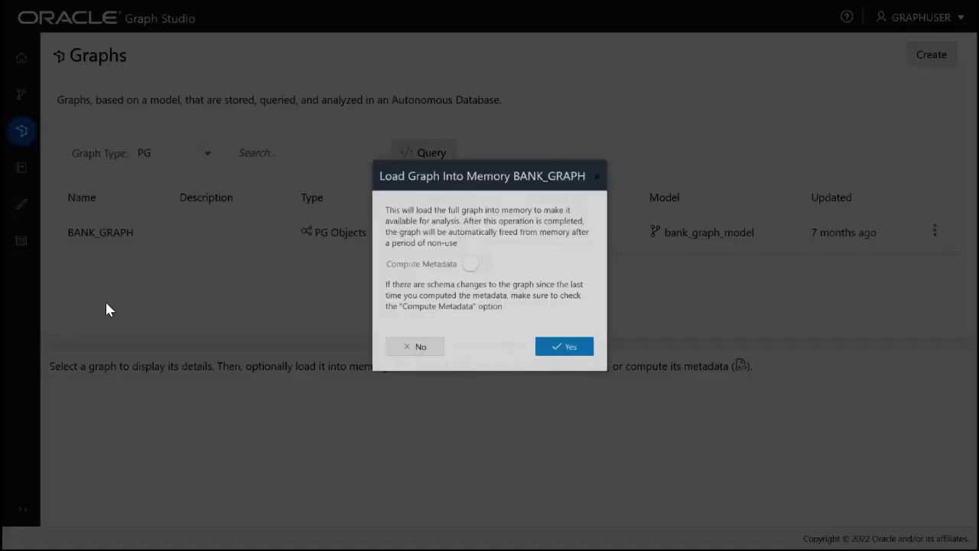
left_click(593, 371)
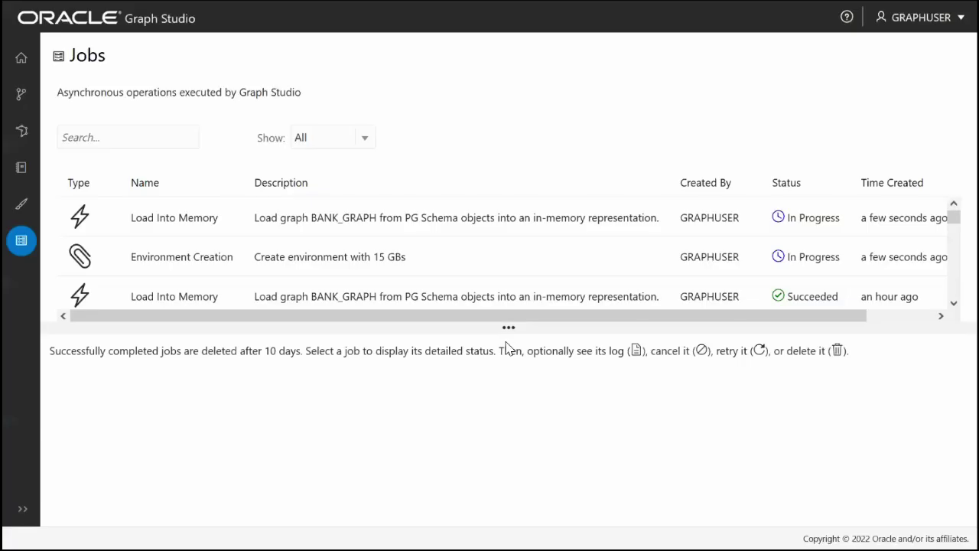
left_click_drag(508, 330, 508, 341)
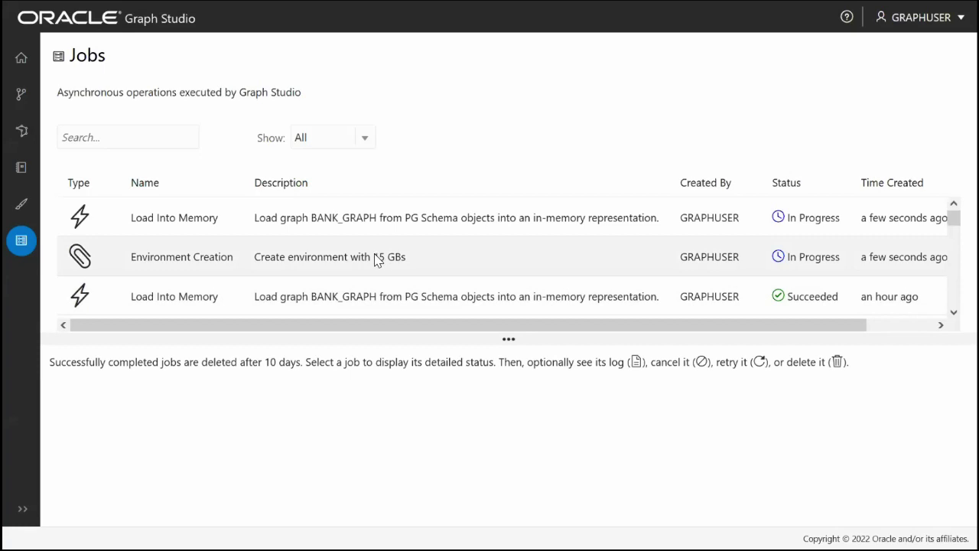
Open the notebook "BankGraph: Find Circular Payments and Key Accounts" and examine its BANK_GRAPH query, visualization and available paragraph types.
left_click(22, 171)
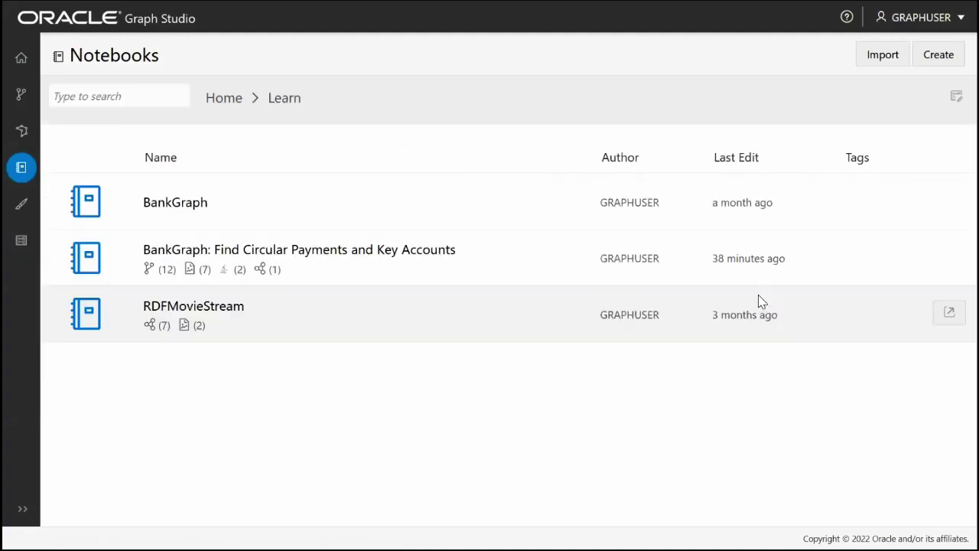
left_click(312, 259)
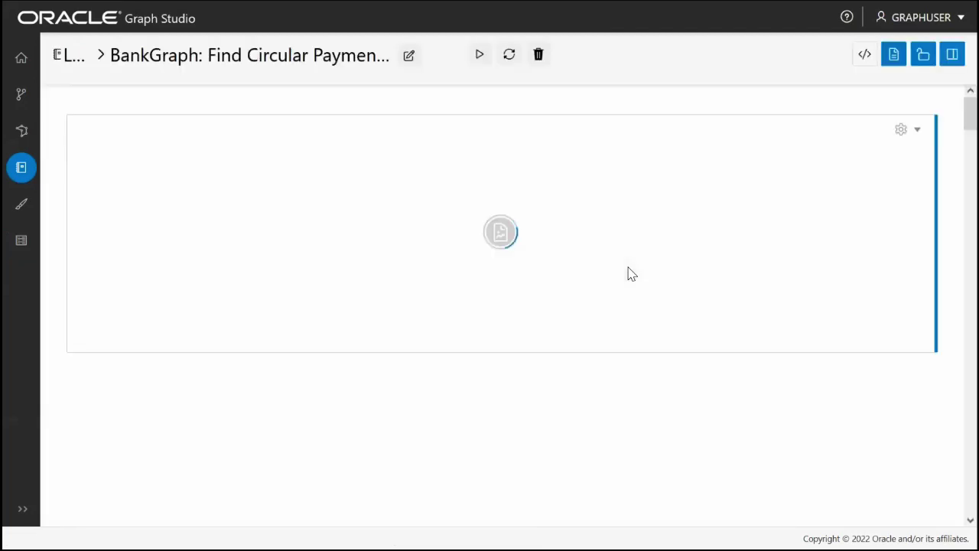
scroll(546, 302, "down", 8)
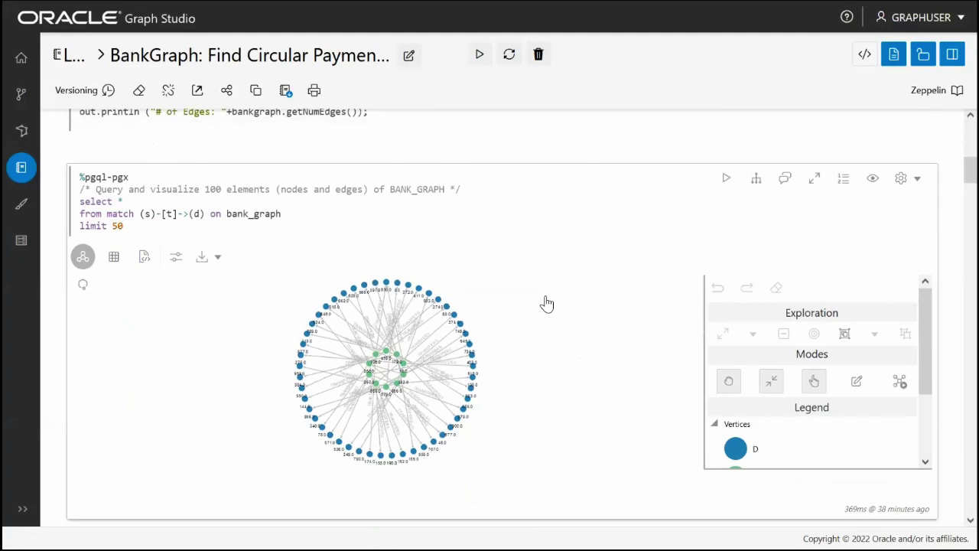
scroll(546, 303, "down", 2)
scroll(547, 304, "up", 2)
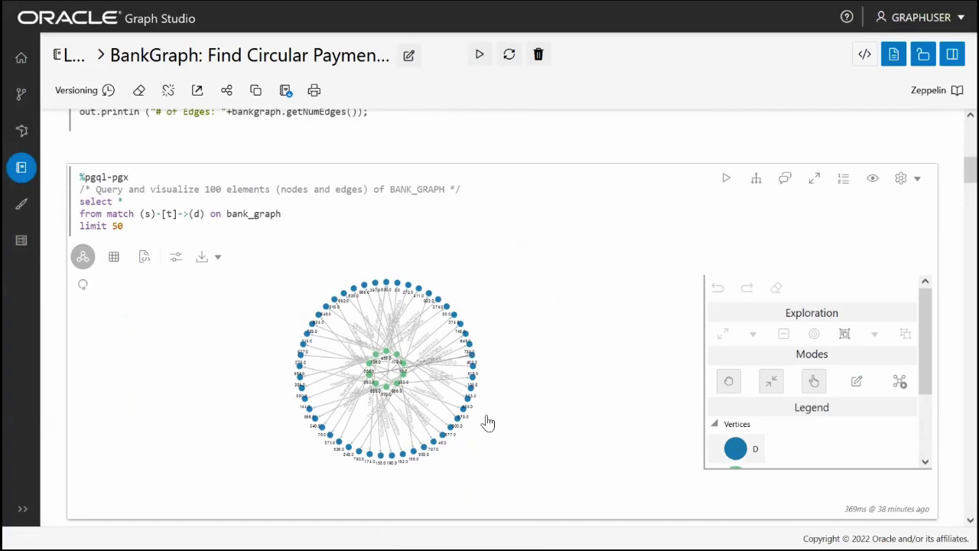
mouse_move(321, 166)
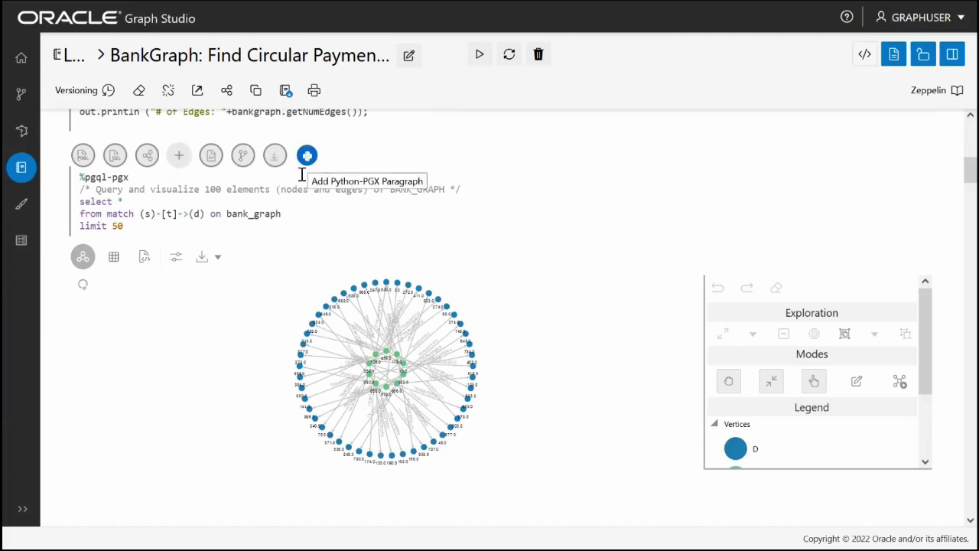
left_click_drag(134, 234, 76, 210)
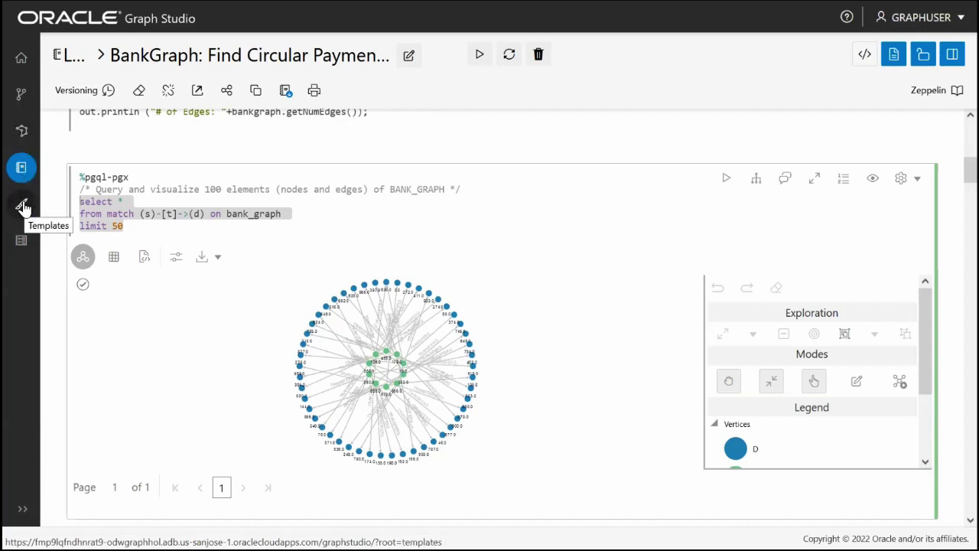
Check the graph loading job's status and reopen the Learn notebook "BankGraph: Find Circular Payments and Key Accounts" at its 50-row BANK_GRAPH query.
left_click(540, 294)
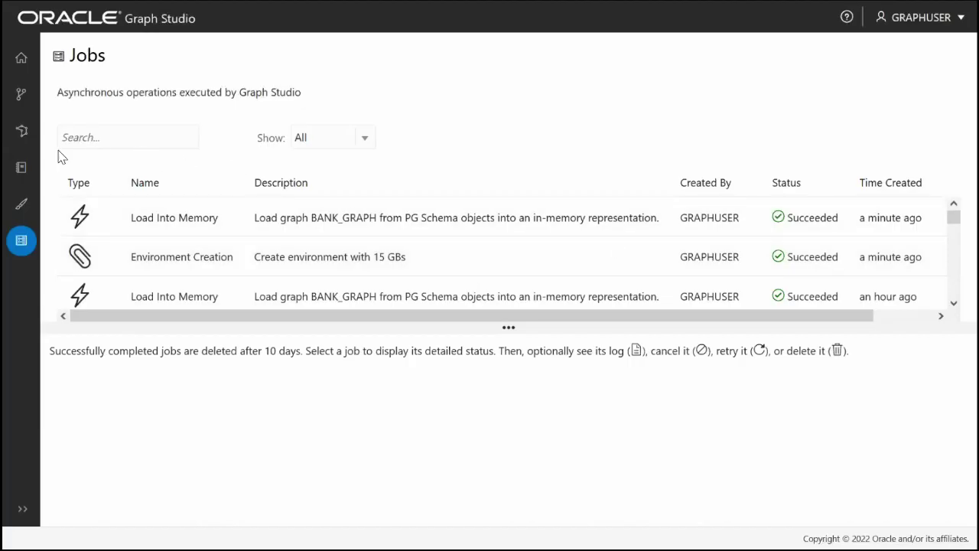
left_click(23, 167)
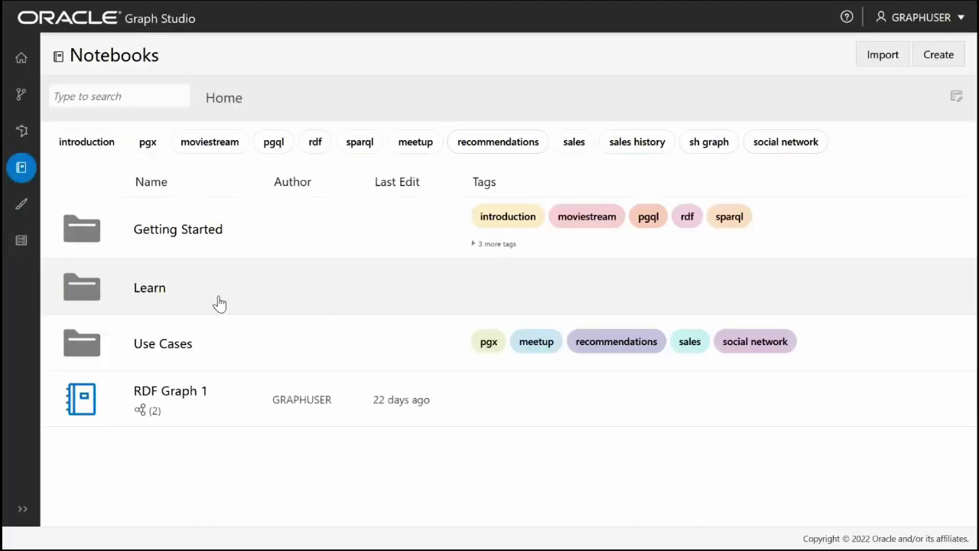
left_click(159, 292)
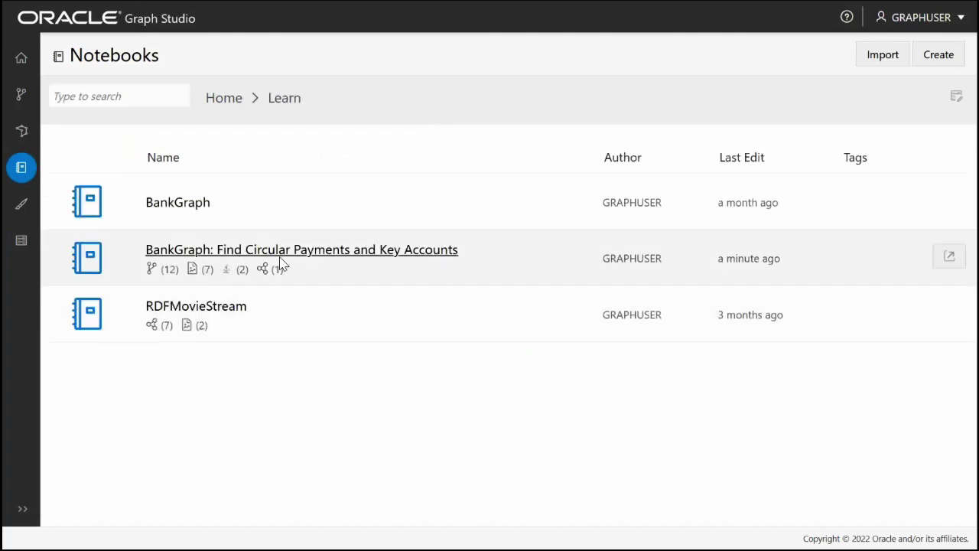
left_click(291, 251)
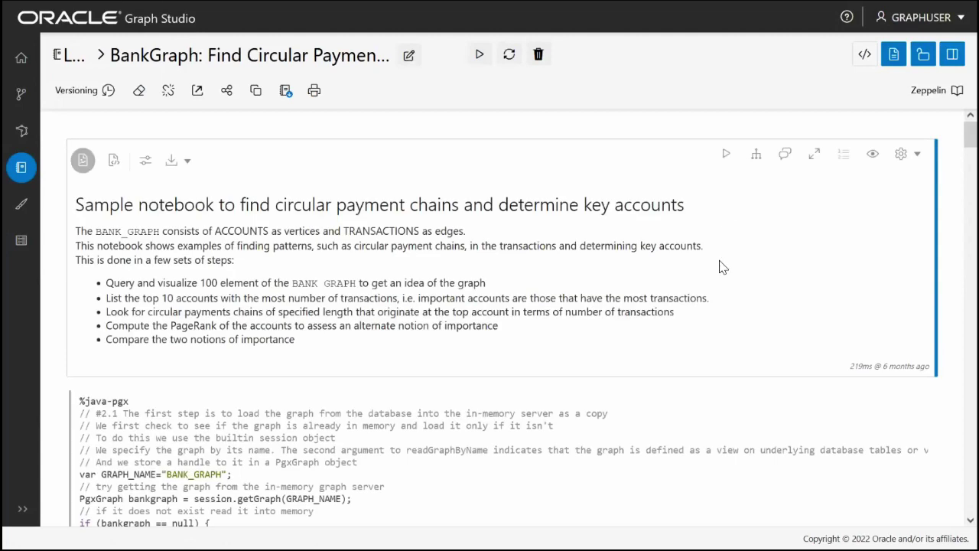
scroll(719, 266, "down", 3)
scroll(719, 266, "down", 10)
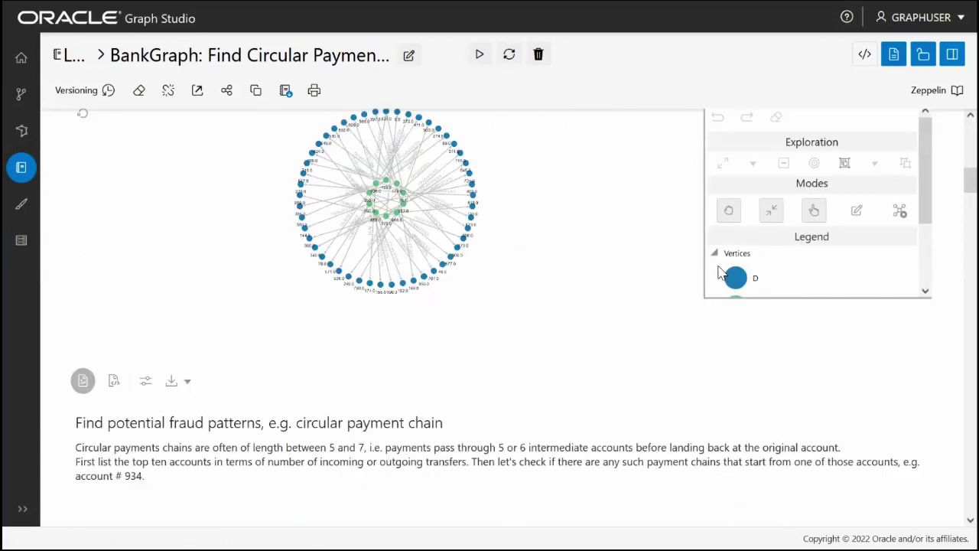
scroll(719, 271, "up", 1)
scroll(717, 271, "up", 1)
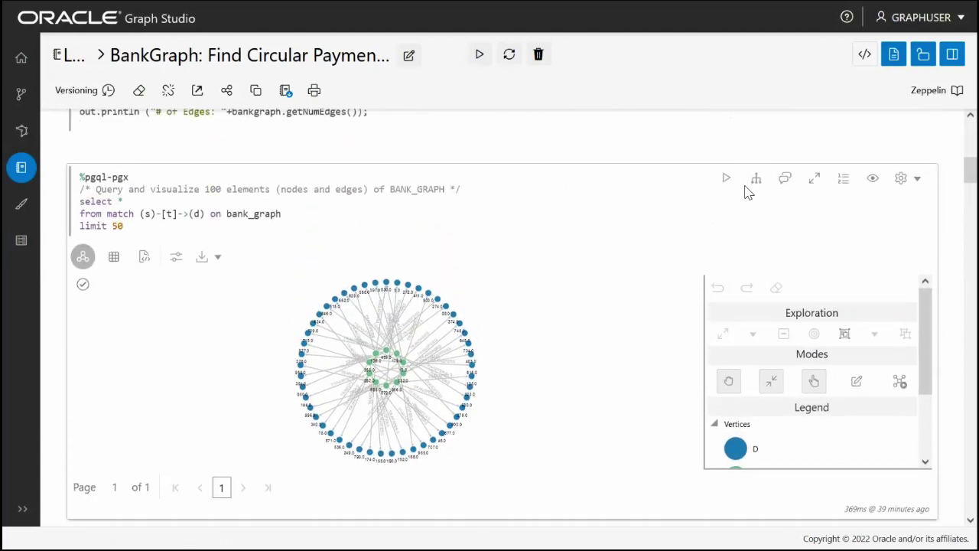
Run the 50-row BANK_GRAPH query and set its graph visualization layout to Random.
left_click(726, 179)
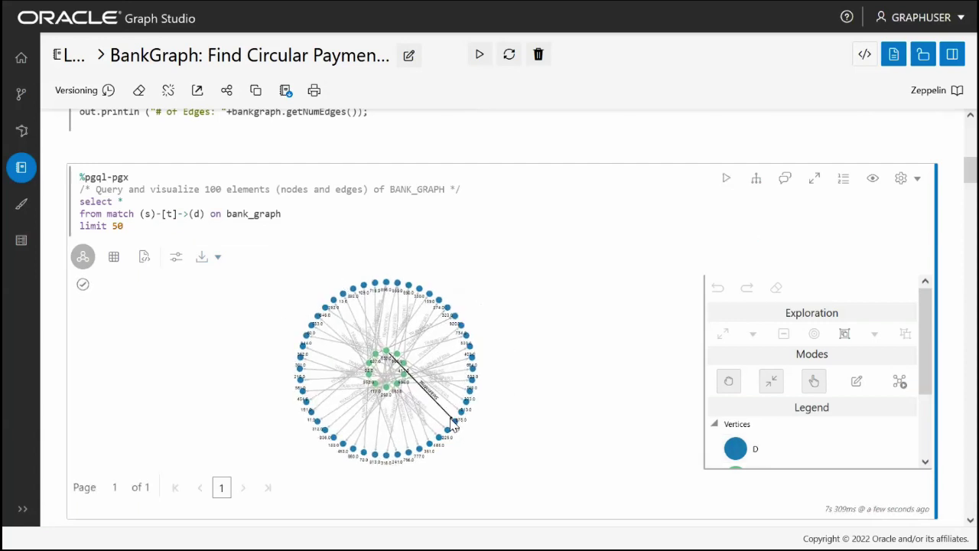
left_click(176, 259)
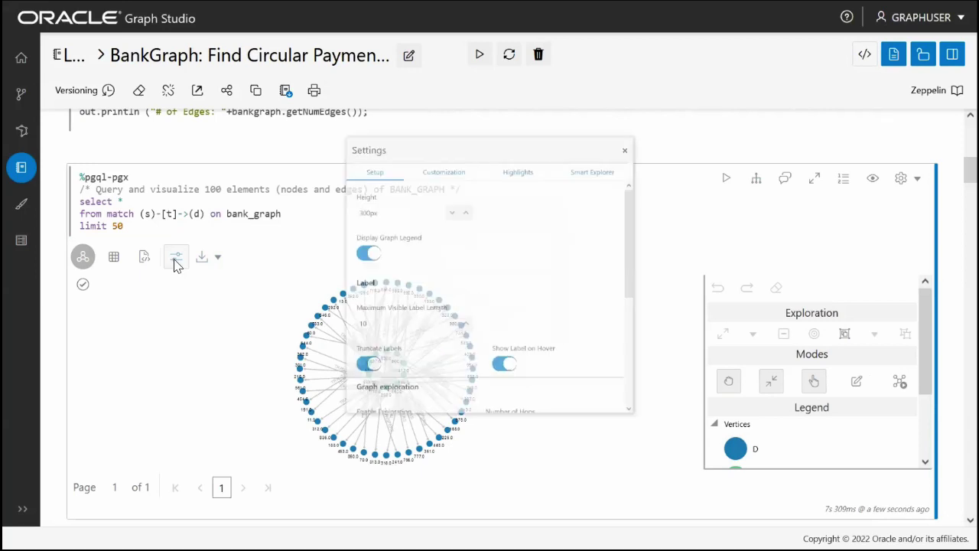
left_click(412, 115)
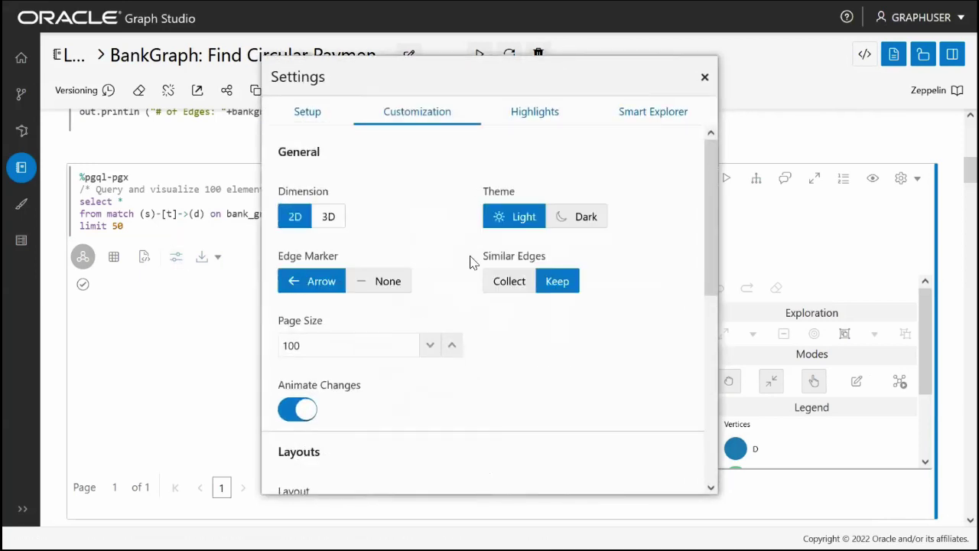
scroll(472, 272, "down", 5)
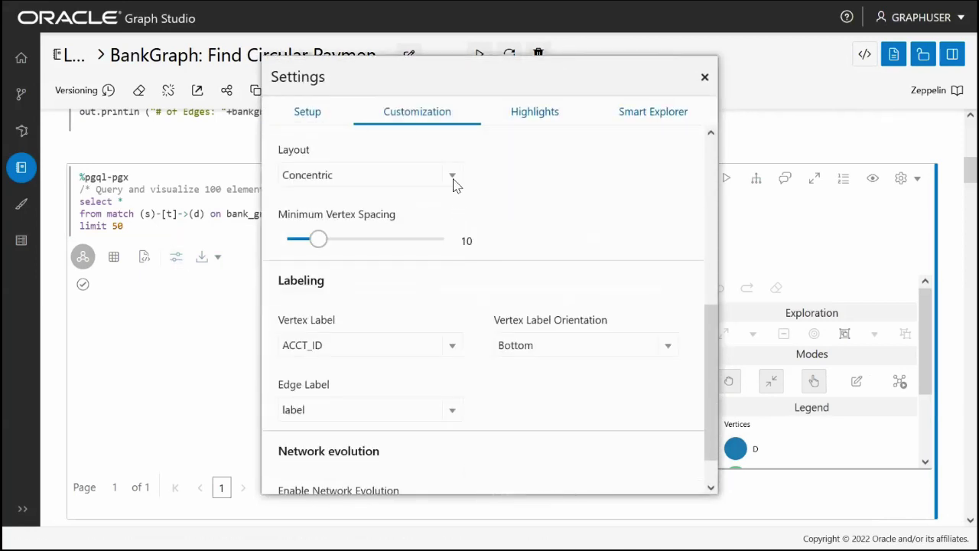
left_click(452, 176)
left_click(417, 198)
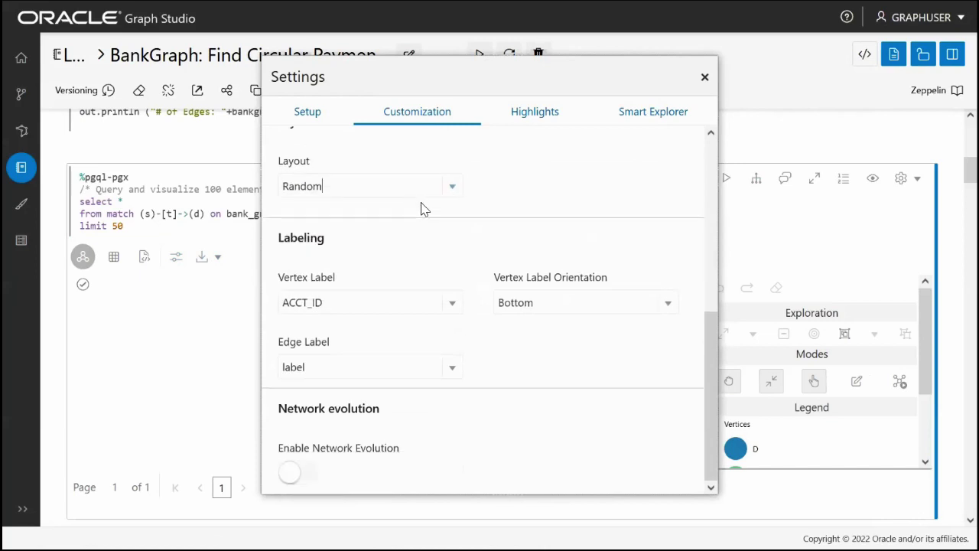
left_click(704, 80)
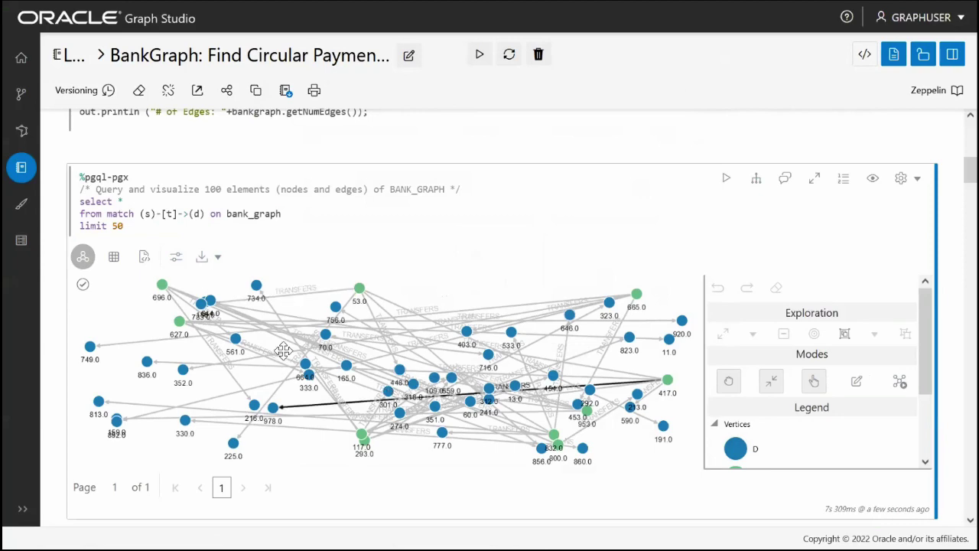
Change the layout of the BANK_GRAPH visualization to Circle.
left_click(176, 256)
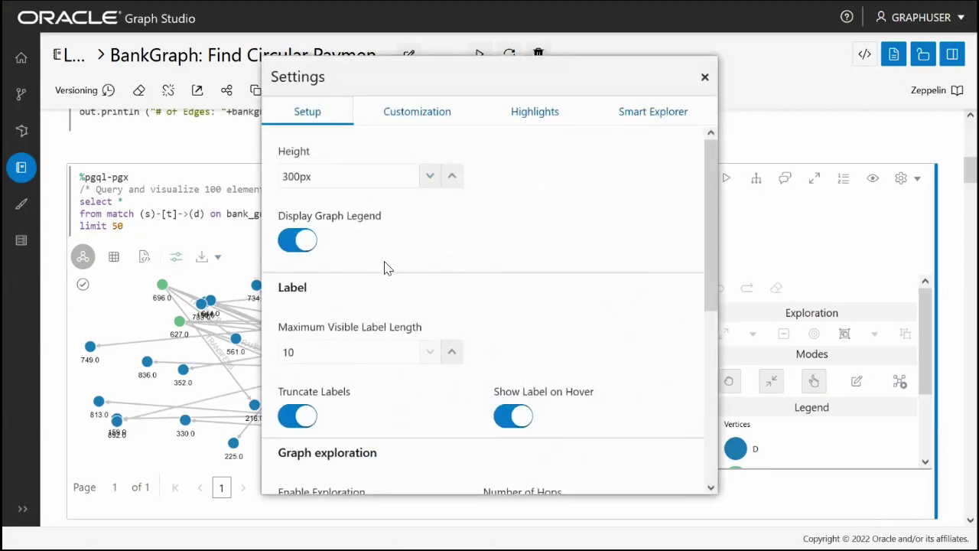
scroll(449, 312, "down", 1)
scroll(450, 312, "up", 1)
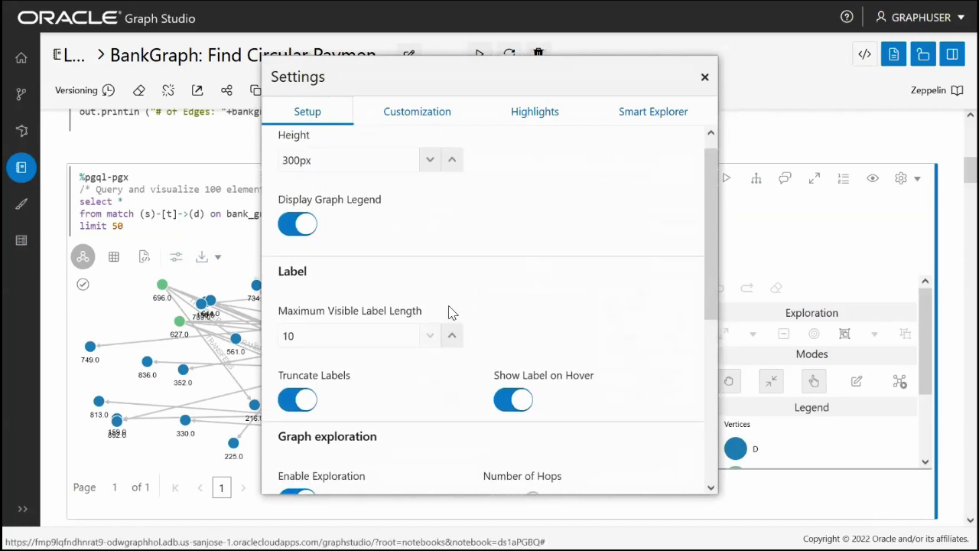
left_click(416, 115)
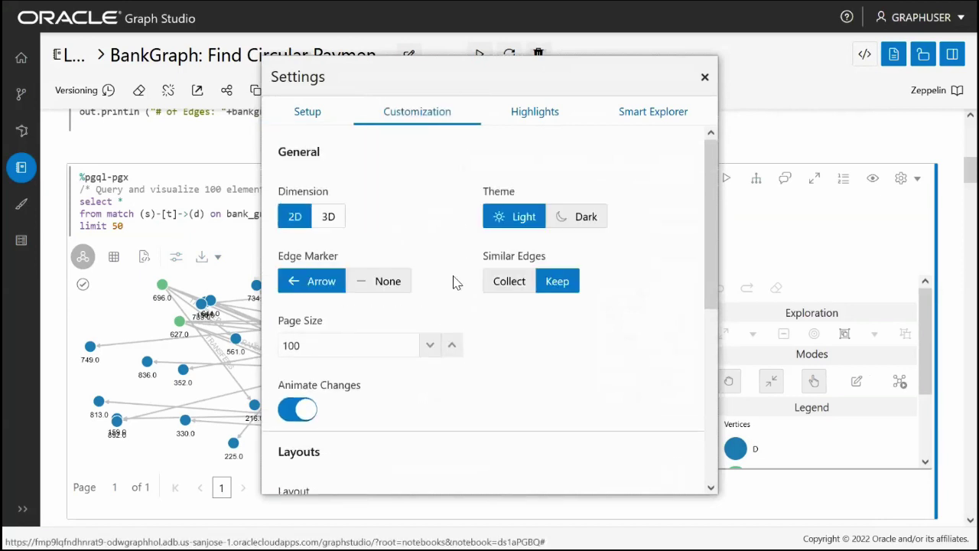
scroll(434, 340, "down", 2)
left_click(453, 347)
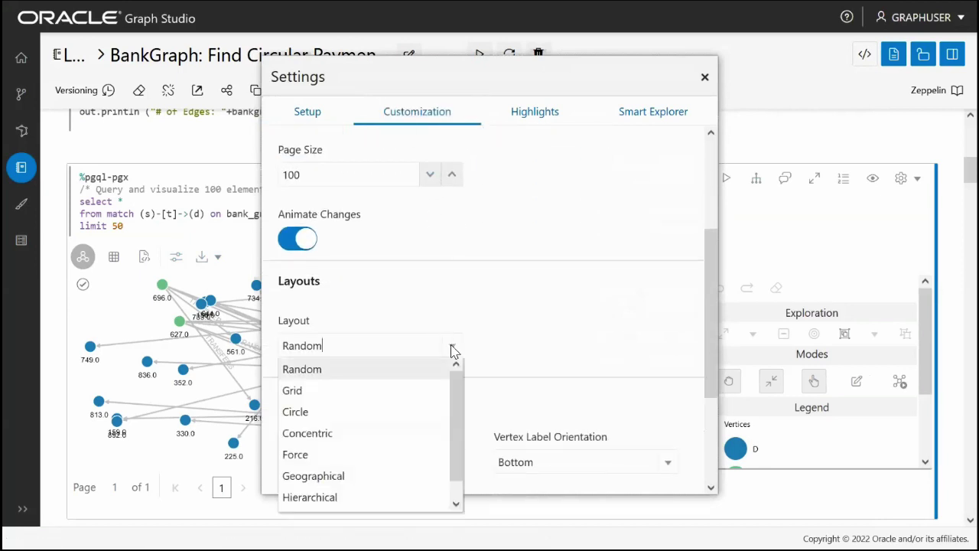
left_click(394, 414)
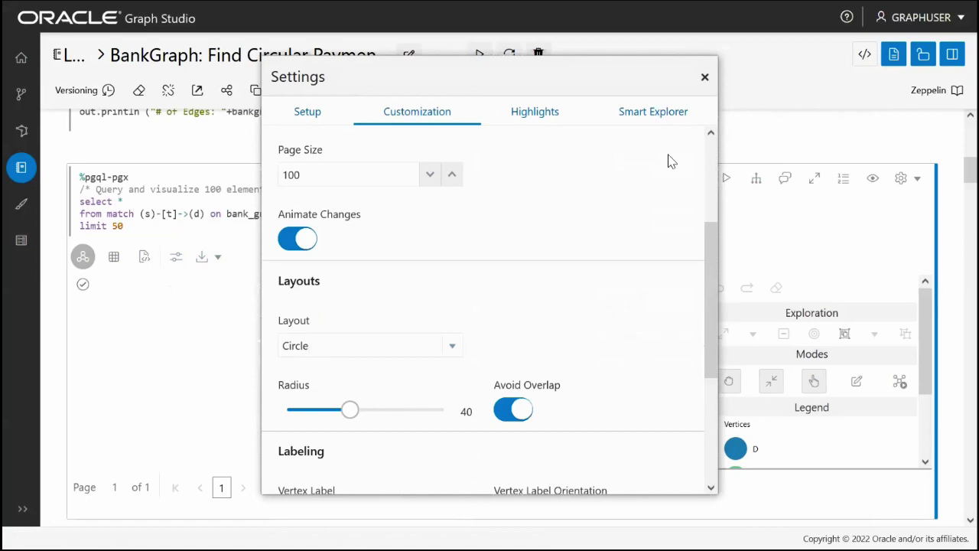
left_click(704, 77)
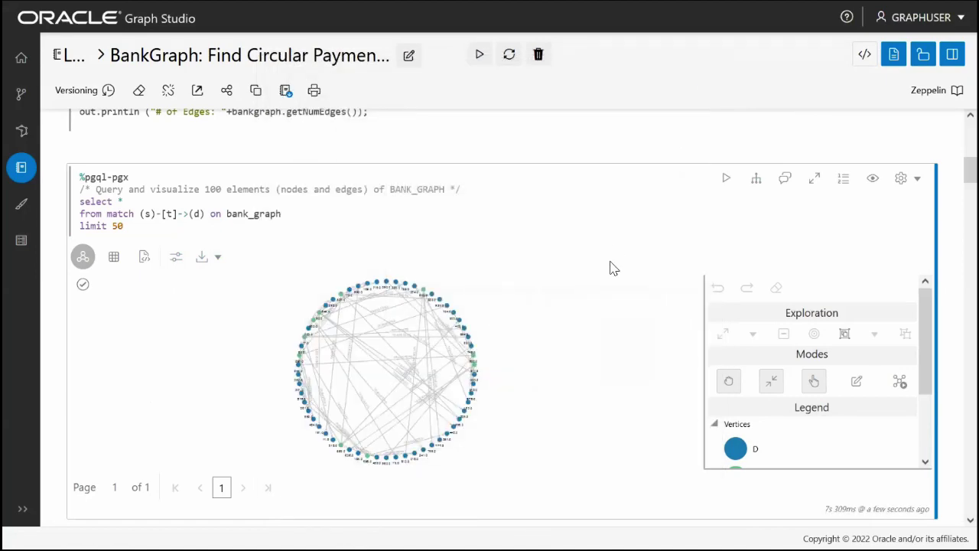
Run the query listing the 10 accounts with the most transactions and highlight its in_degree(a) + out_degree(a) expression.
scroll(505, 285, "down", 6)
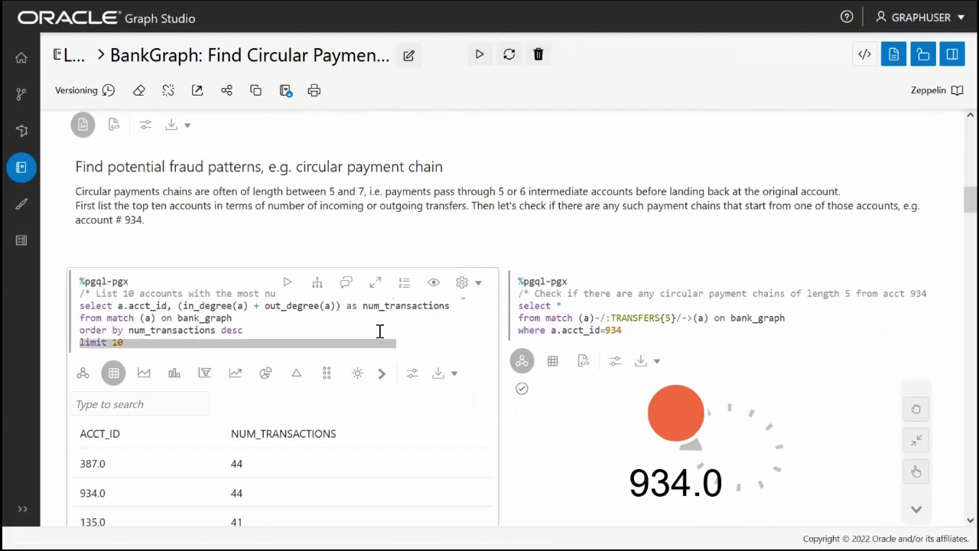
key("Return")
key("BackSpace")
scroll(379, 330, "up", 1)
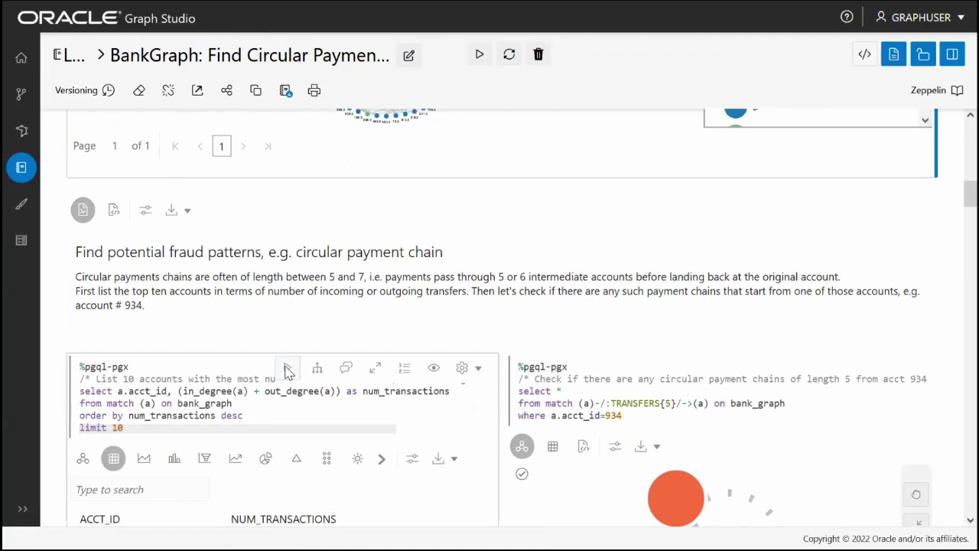
left_click(287, 370)
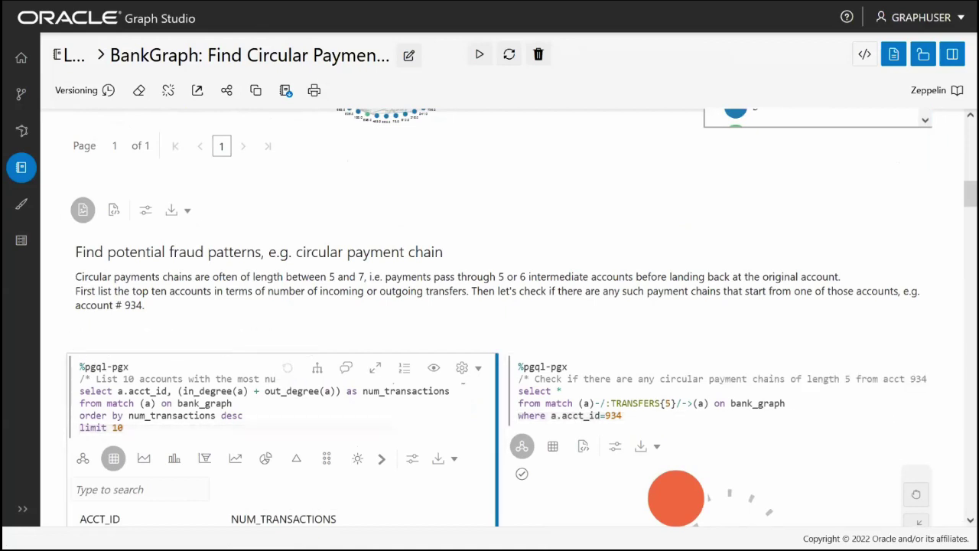
scroll(176, 254, "down", 2)
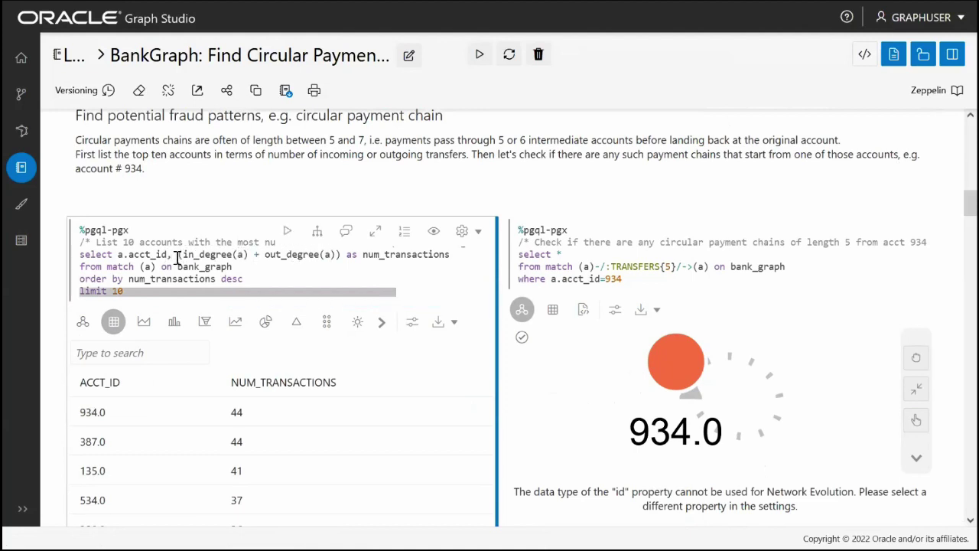
left_click_drag(182, 256, 329, 254)
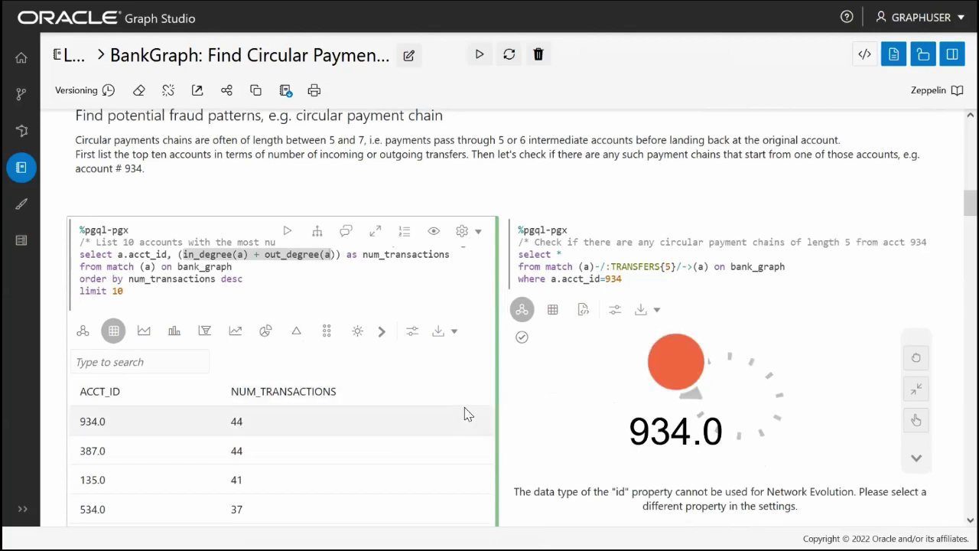
scroll(425, 421, "down", 1)
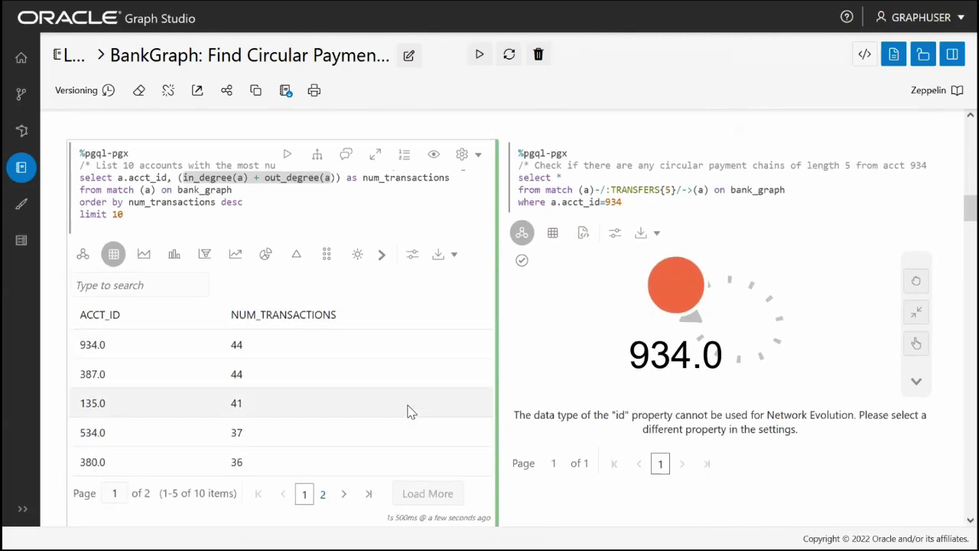
scroll(409, 410, "up", 1)
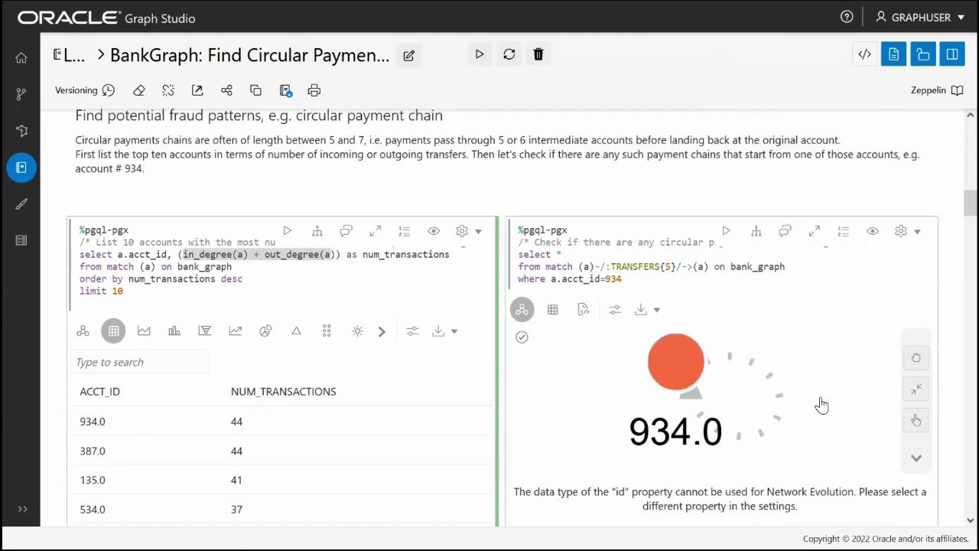
Highlight the parts of the (a)-/:TRANSFERS{5}/->(a) pattern and run the length-5 circular payment chain check.
scroll(821, 405, "up", 1)
triple_click(605, 363)
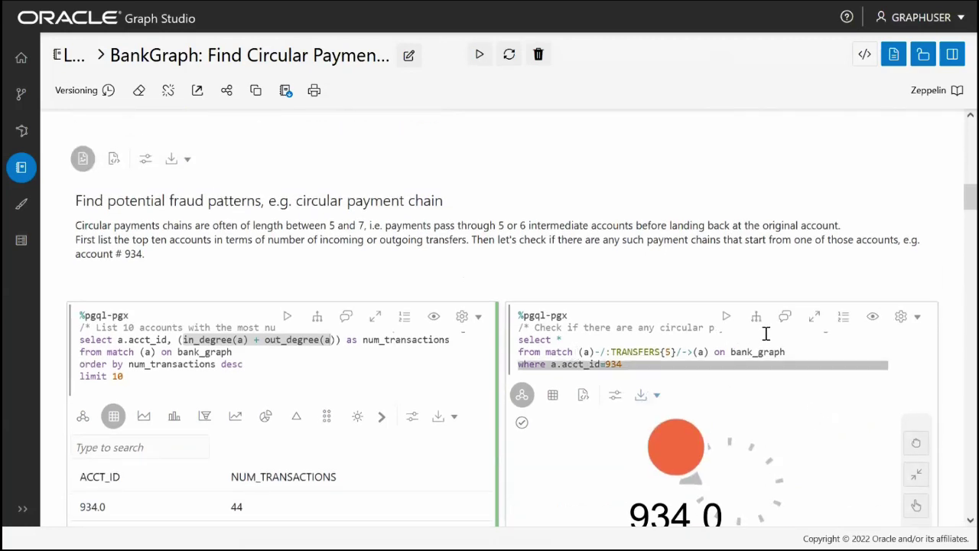
left_click(595, 353)
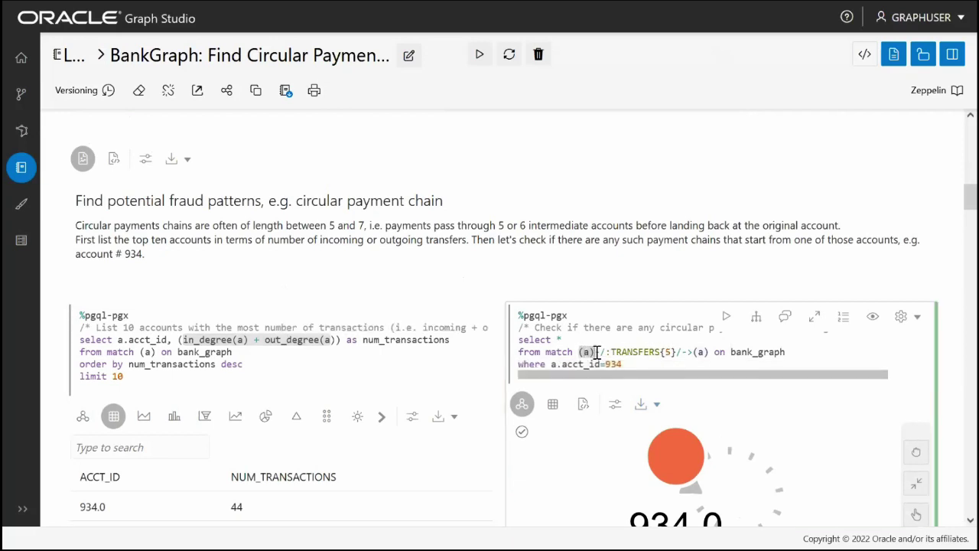
left_click_drag(601, 352, 676, 352)
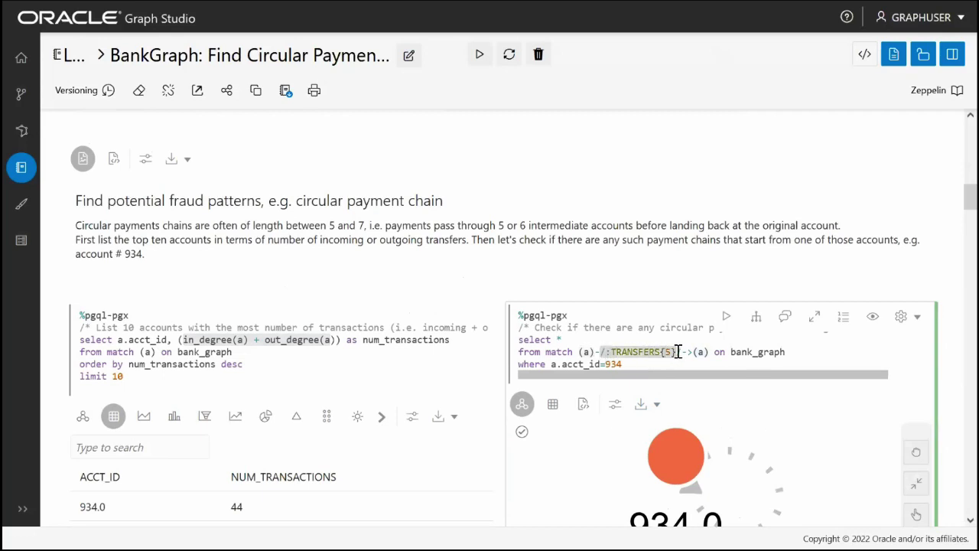
left_click(697, 352)
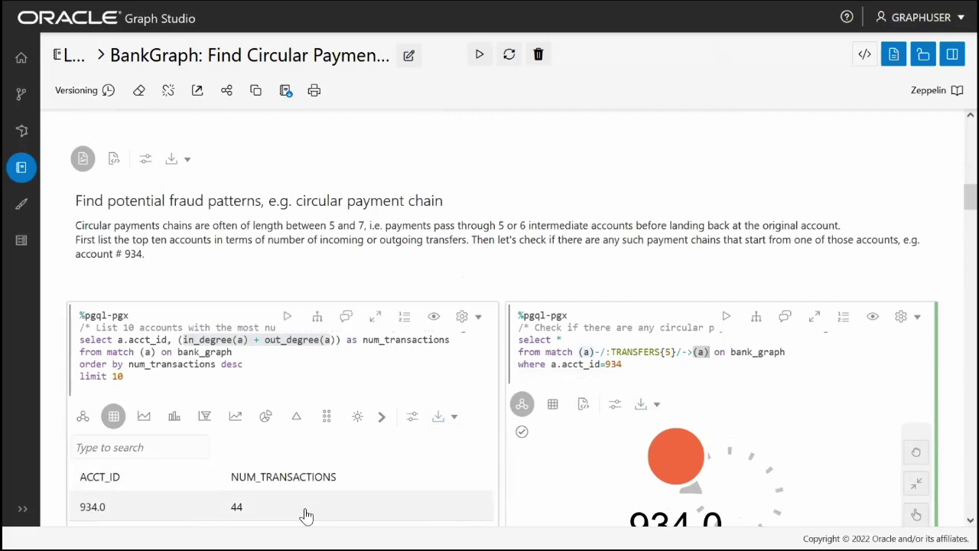
left_click(727, 318)
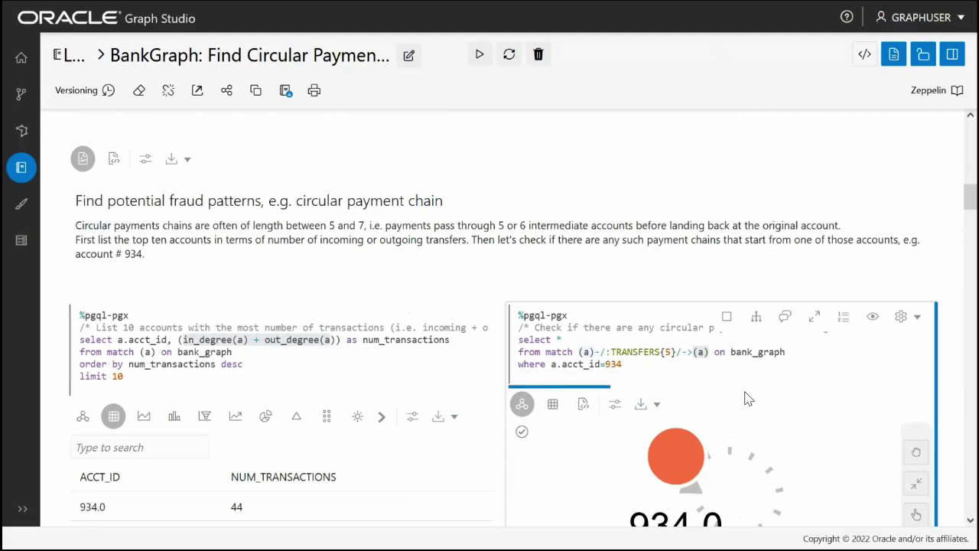
scroll(748, 399, "down", 1)
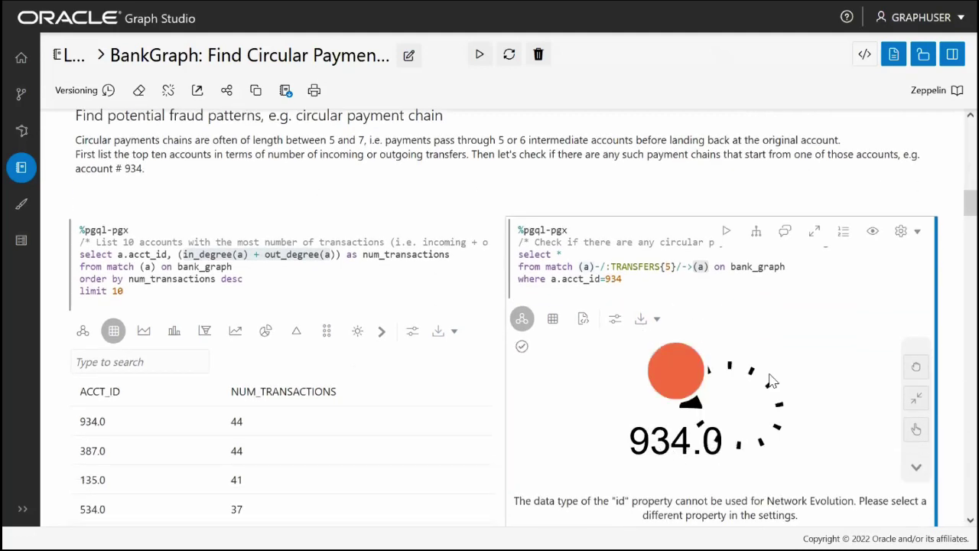
Highlight the (a)-/:TRANSFERS{4}/->(d)-[t]->(a) pattern and run the query showing the depositing accounts in the 5-hop circular chain.
scroll(771, 381, "down", 5)
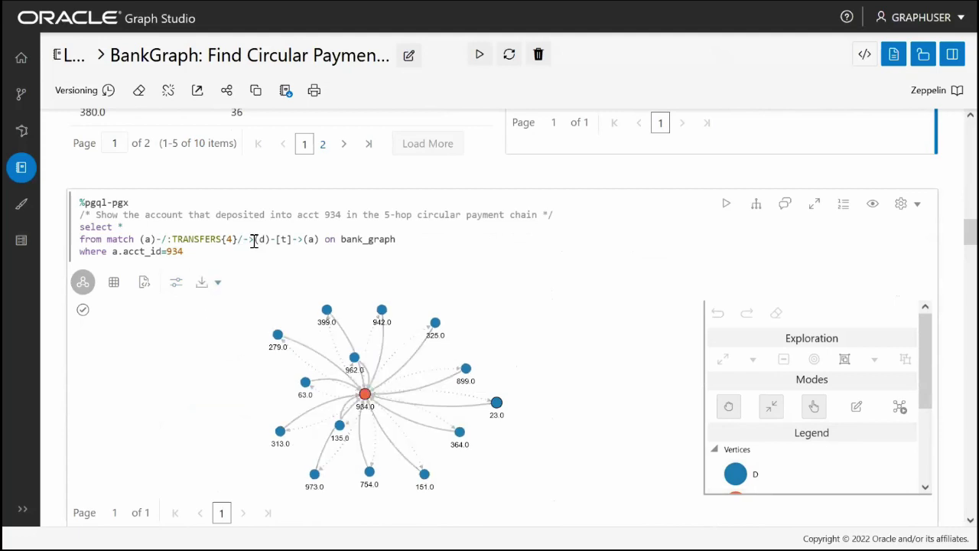
left_click_drag(255, 240, 319, 240)
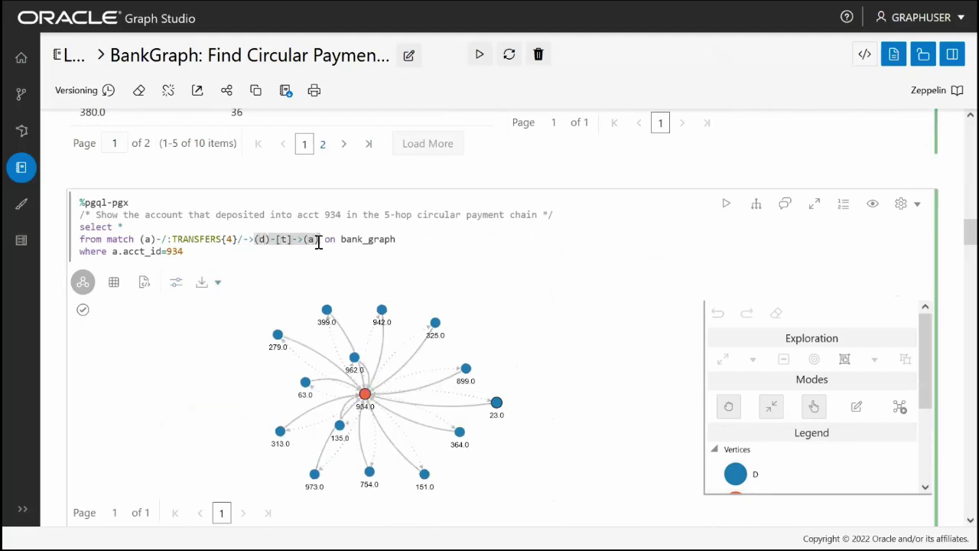
left_click(143, 240)
left_click_drag(157, 240, 321, 242)
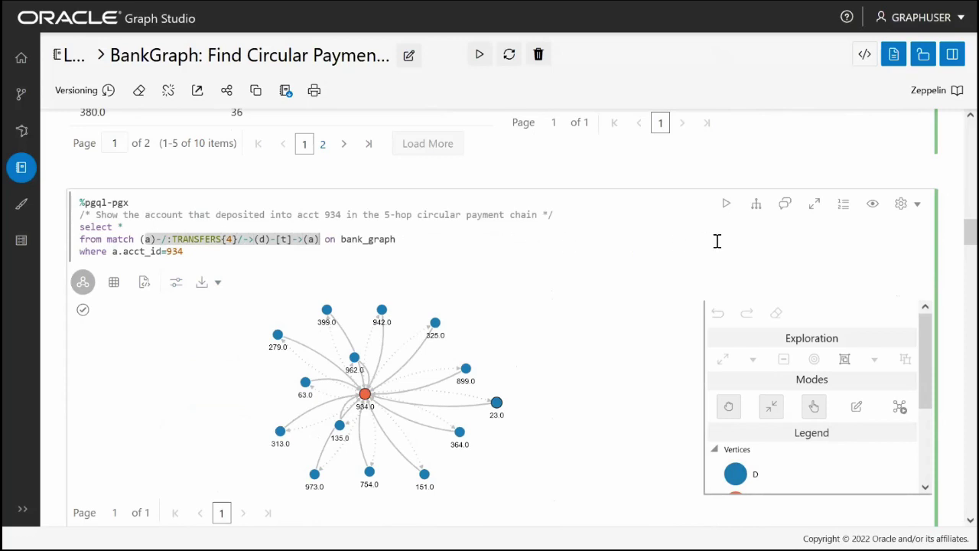
left_click(726, 204)
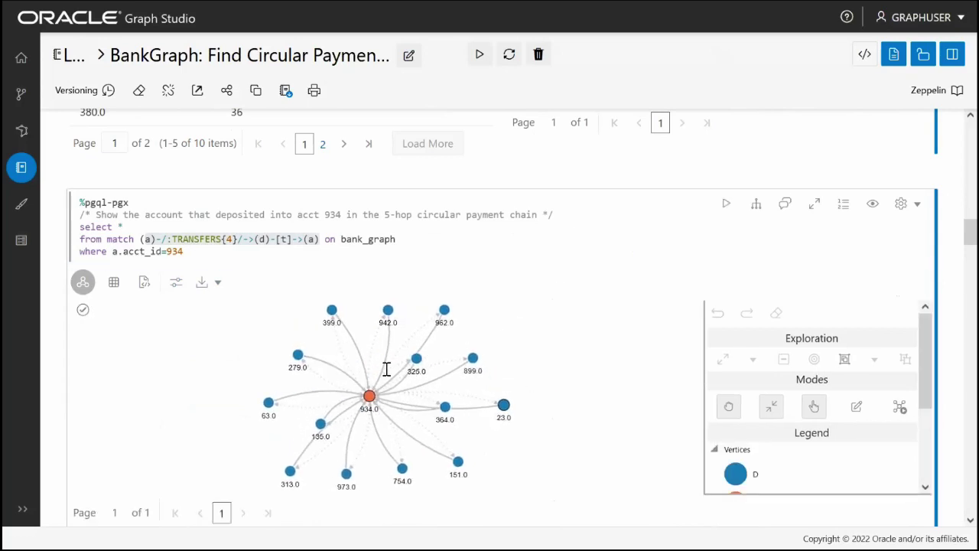
View the properties of a depositing account vertex and of a transfer edge into the central account.
left_click(387, 306)
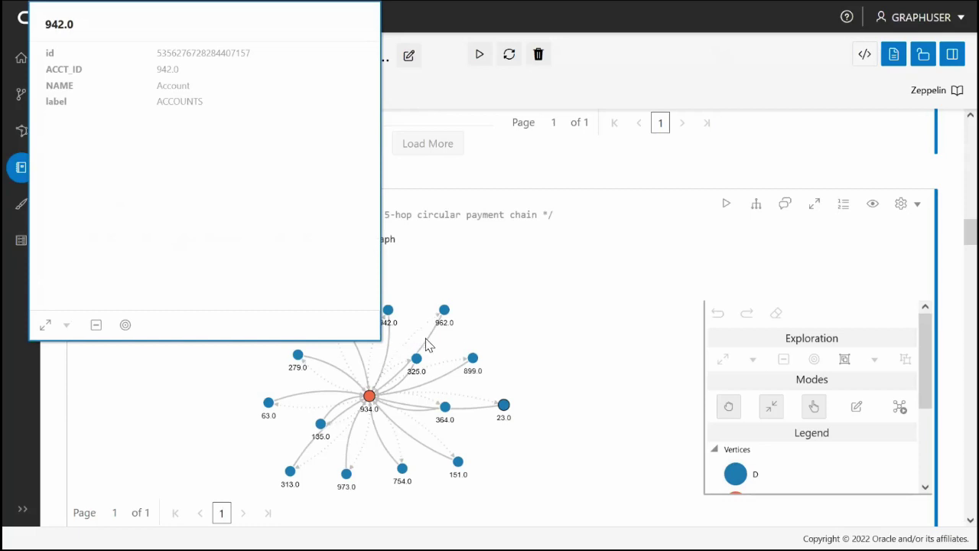
mouse_move(427, 346)
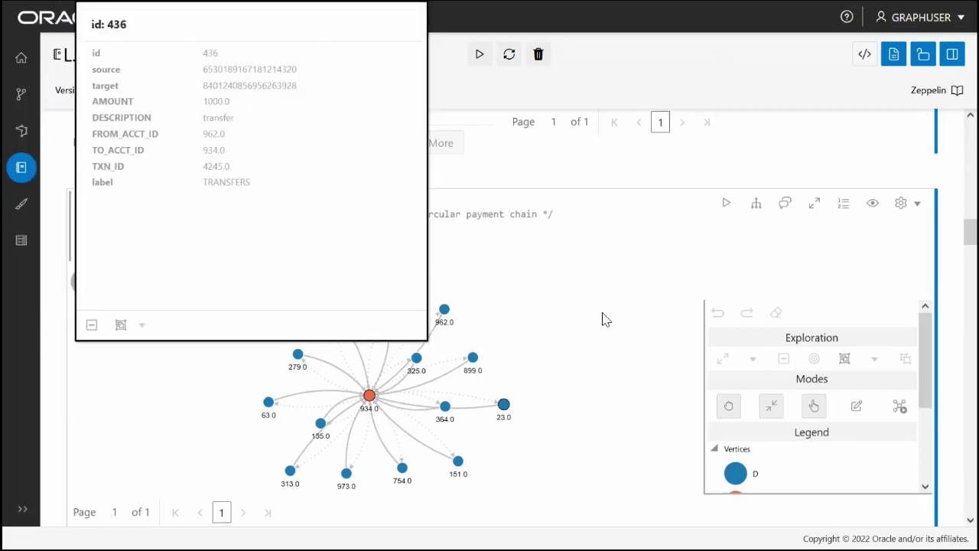
In the all-transfers 5-hop query, highlight the pattern from (a) through t1–t5 back to (a) and move the outlying vertex slightly closer to the circle.
scroll(603, 319, "down", 3)
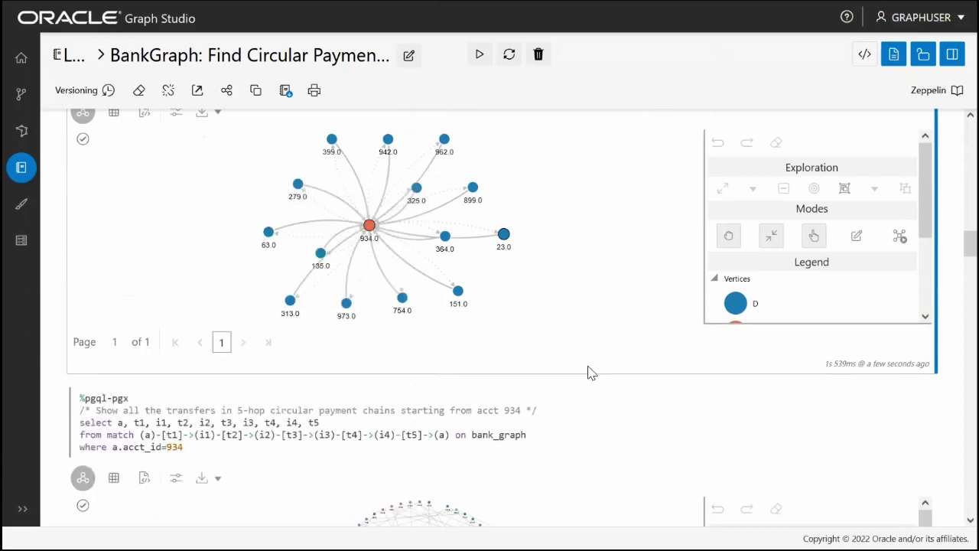
scroll(589, 372, "down", 3)
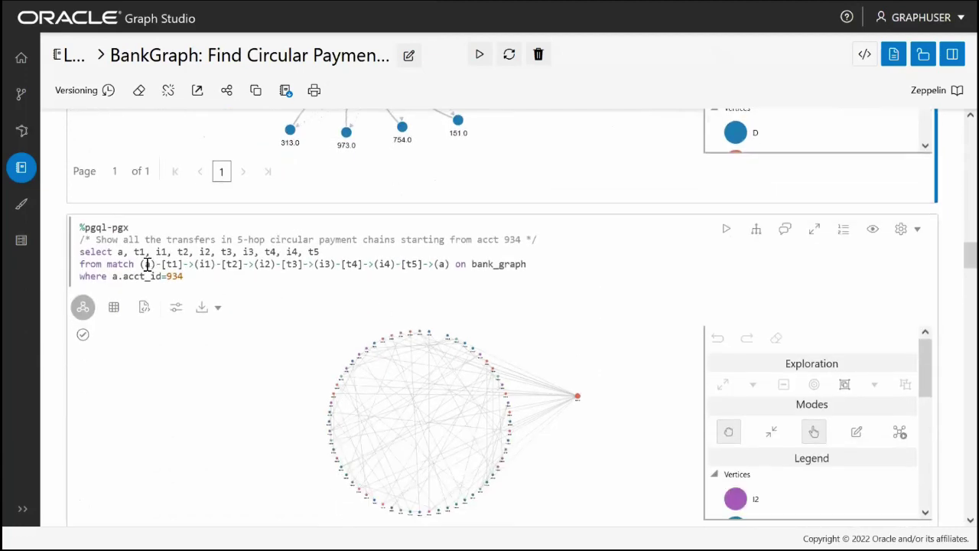
left_click_drag(142, 264, 451, 266)
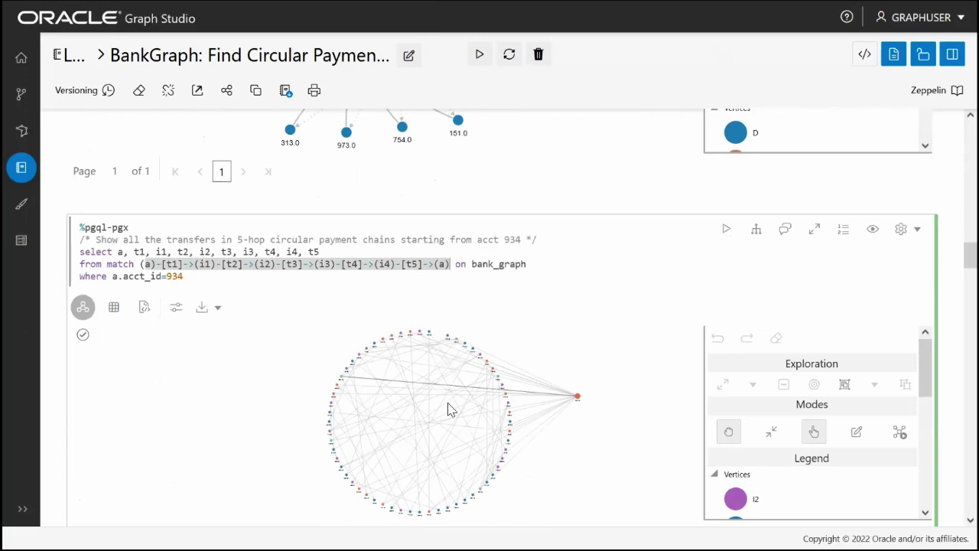
left_click_drag(580, 394, 564, 393)
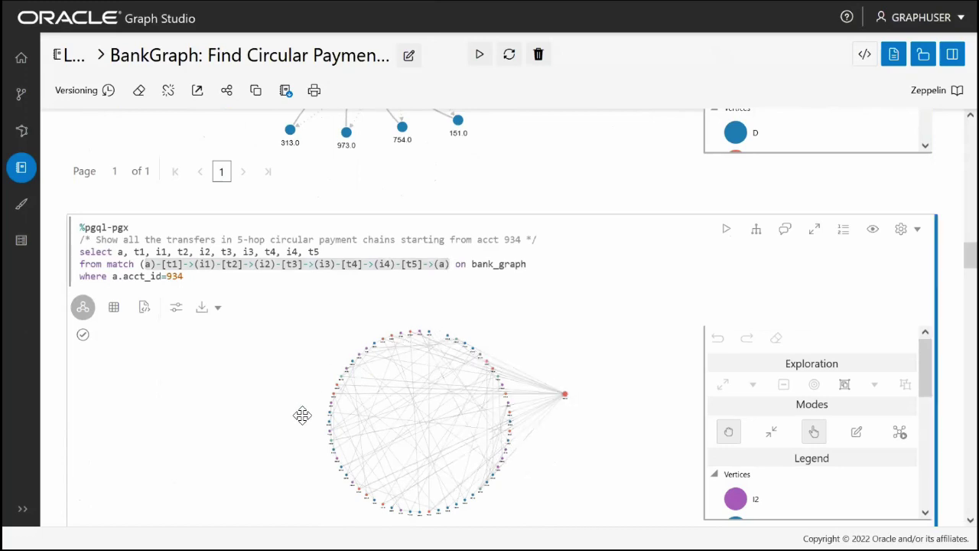
Examine the transfer edges around account 934 in the 5-hop circular chain graph up close and as a whole.
left_click(734, 433)
scroll(470, 411, "up", 5)
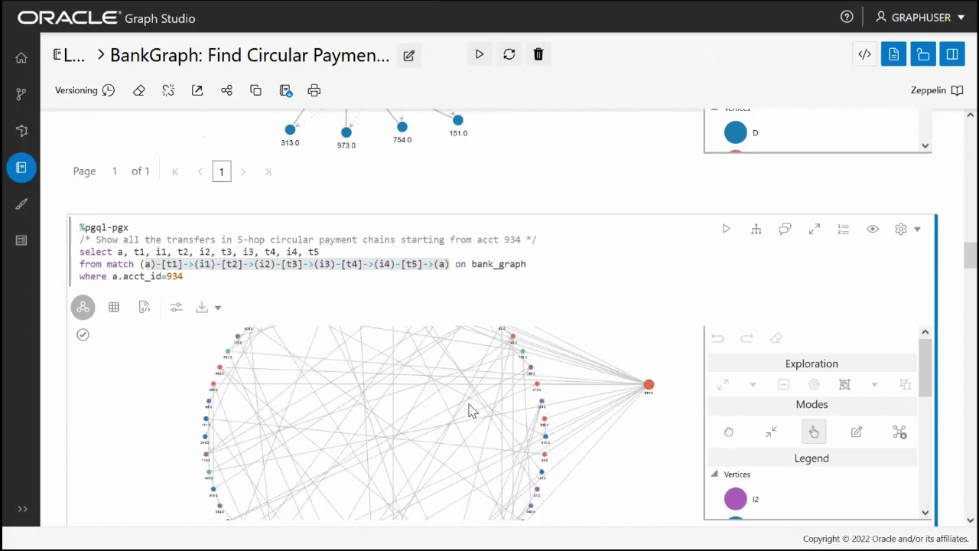
left_click_drag(438, 407, 360, 415)
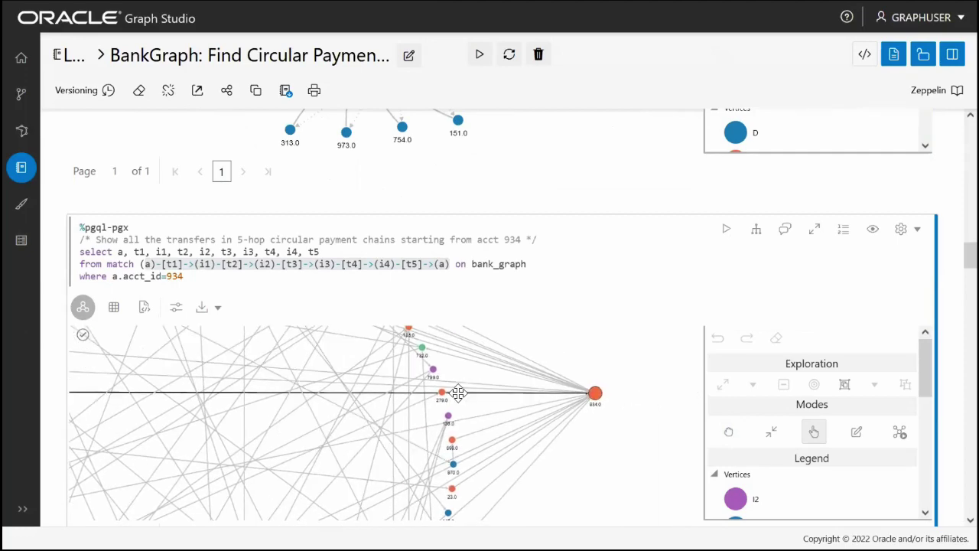
scroll(344, 393, "down", 5)
scroll(345, 393, "down", 1)
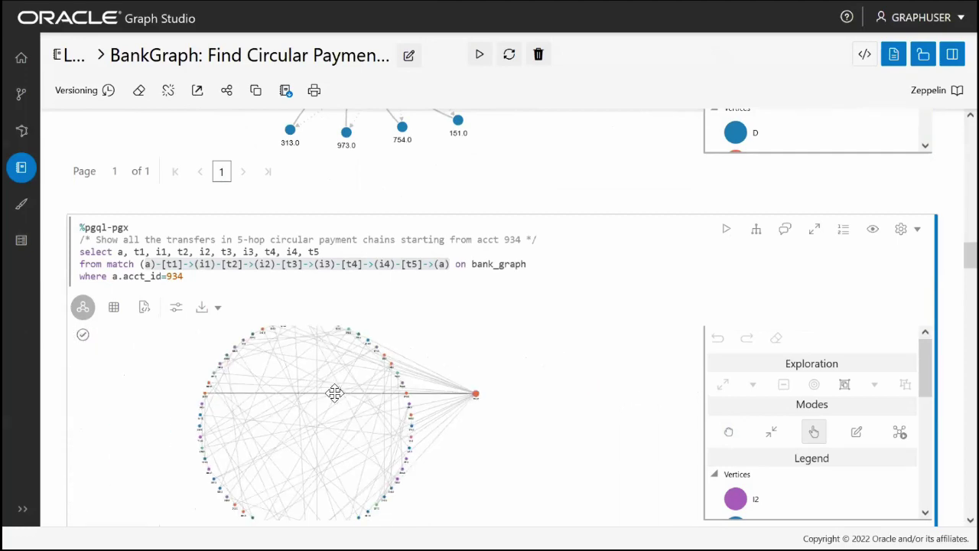
scroll(334, 393, "down", 1)
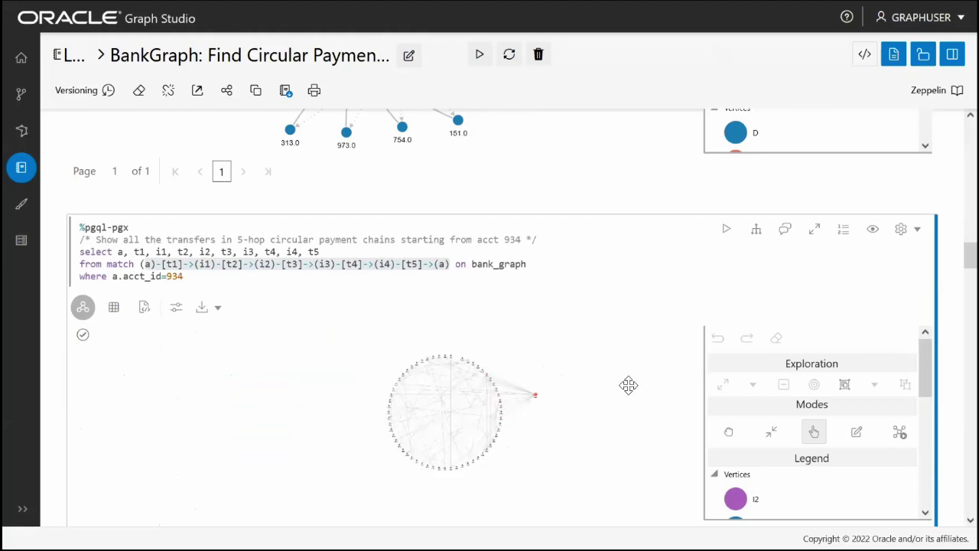
left_click(728, 432)
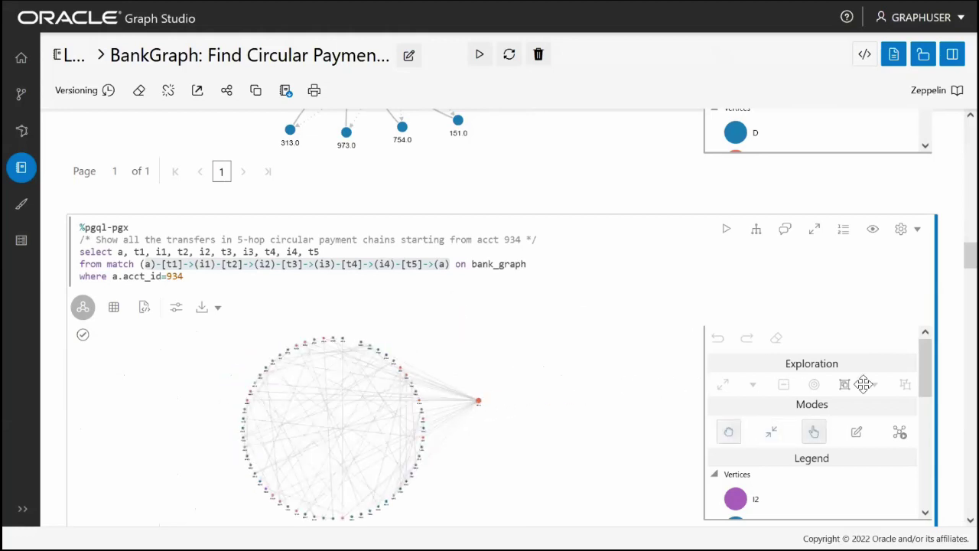
Highlight the analyst.pagerank(bgraph1) call and run the PageRank computation on BANK_GRAPH.
scroll(489, 317, "down", 10)
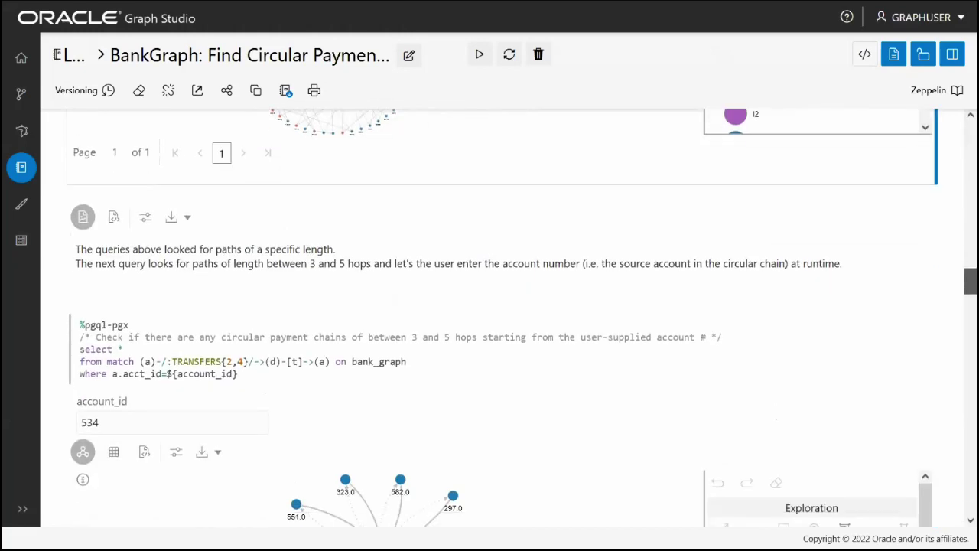
scroll(521, 316, "down", 8)
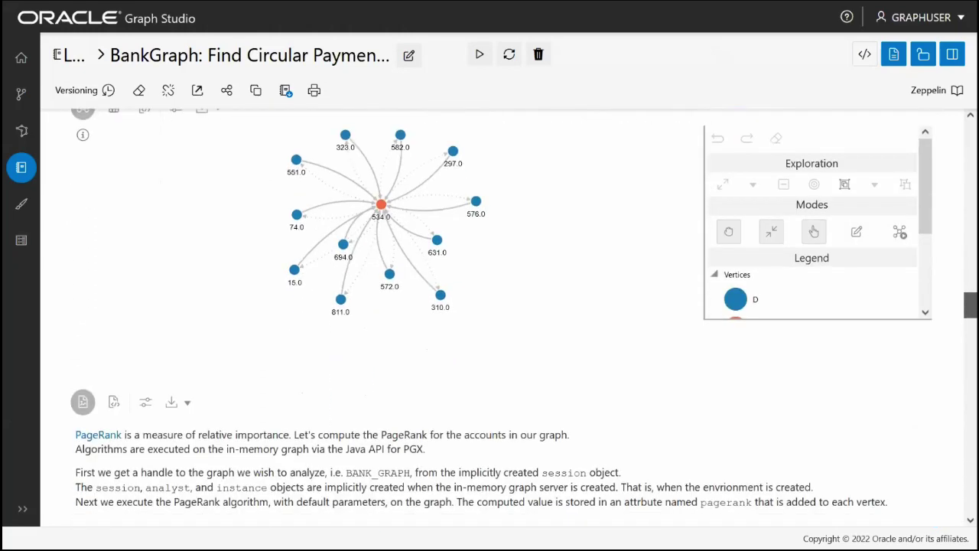
scroll(521, 317, "down", 2)
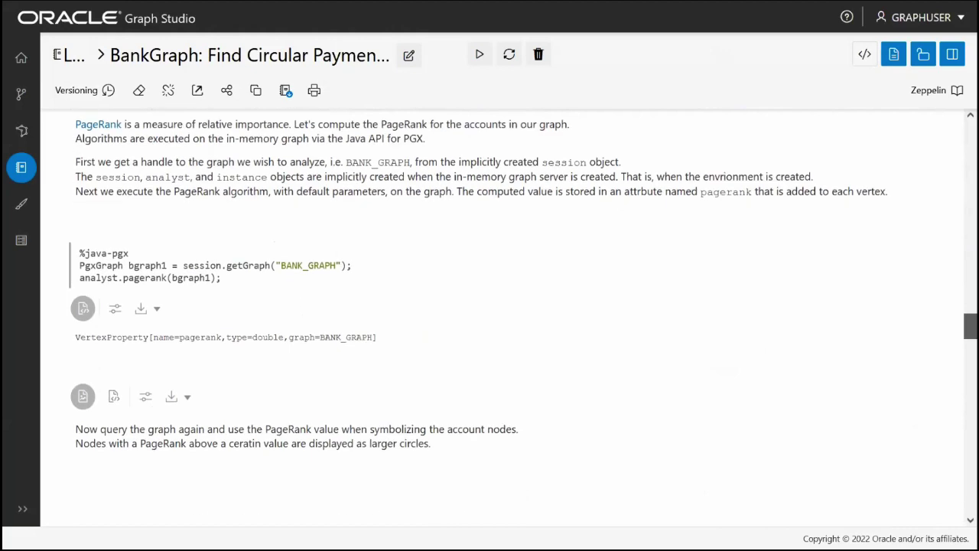
scroll(522, 317, "up", 1)
left_click(374, 313)
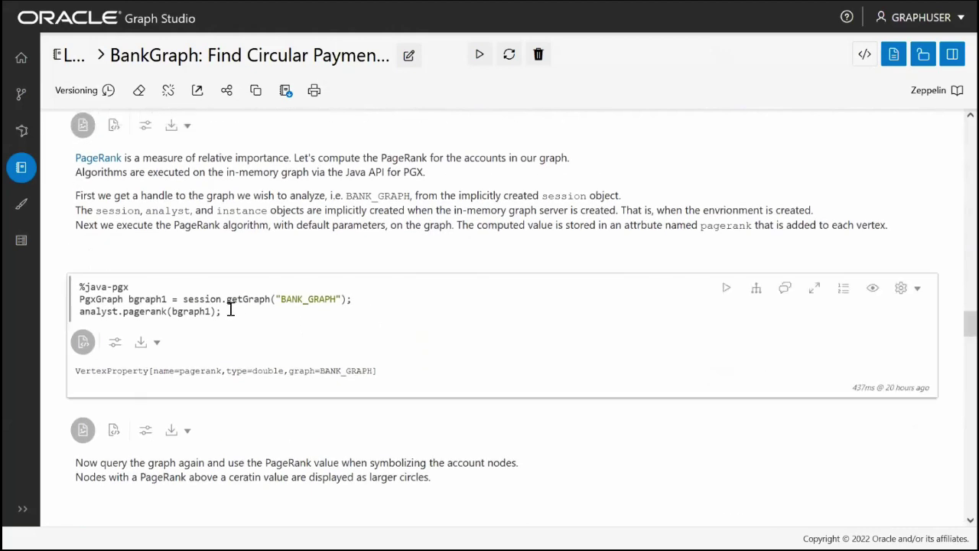
left_click(71, 319, "shift")
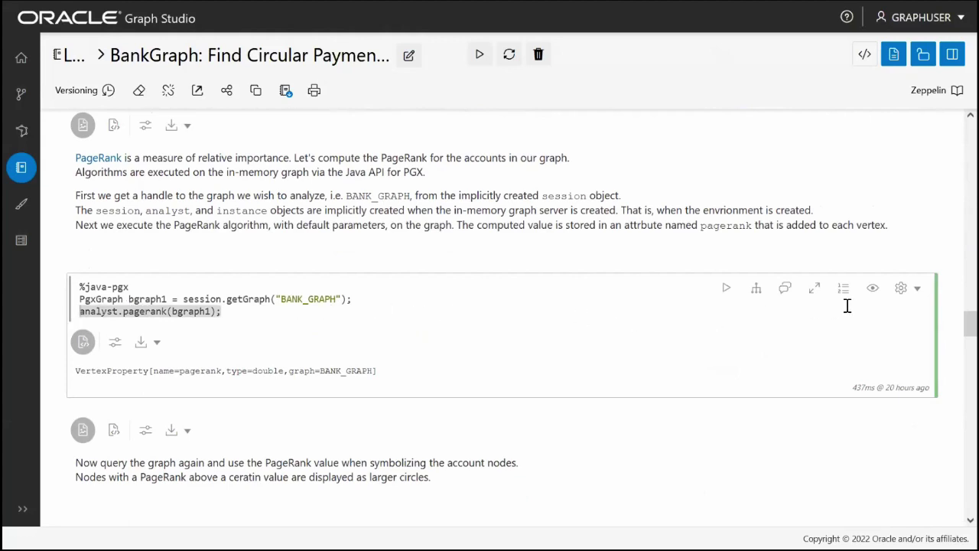
left_click(726, 290)
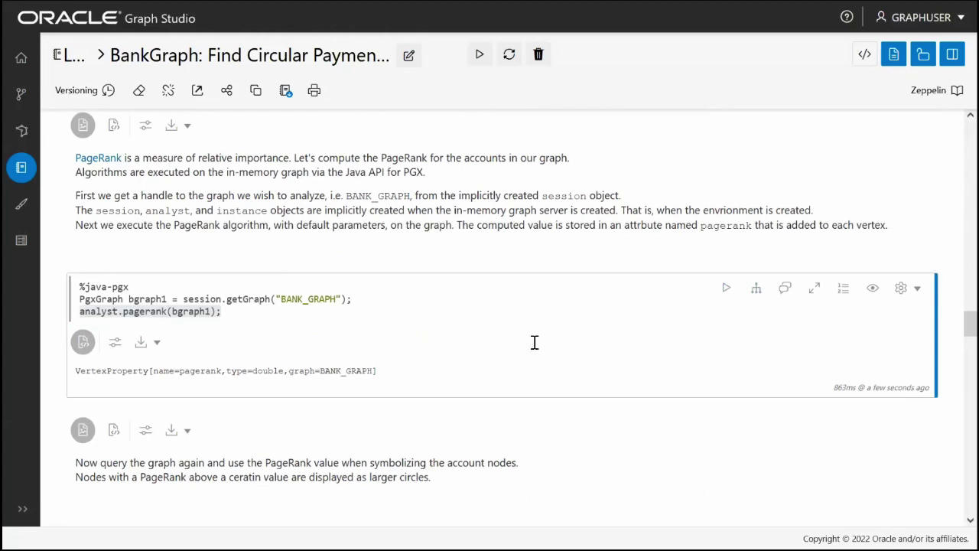
Highlight and run the Transfers{1,6} query from account 934 with limit 100, showing its graph symbolized by PageRank.
scroll(535, 342, "down", 1)
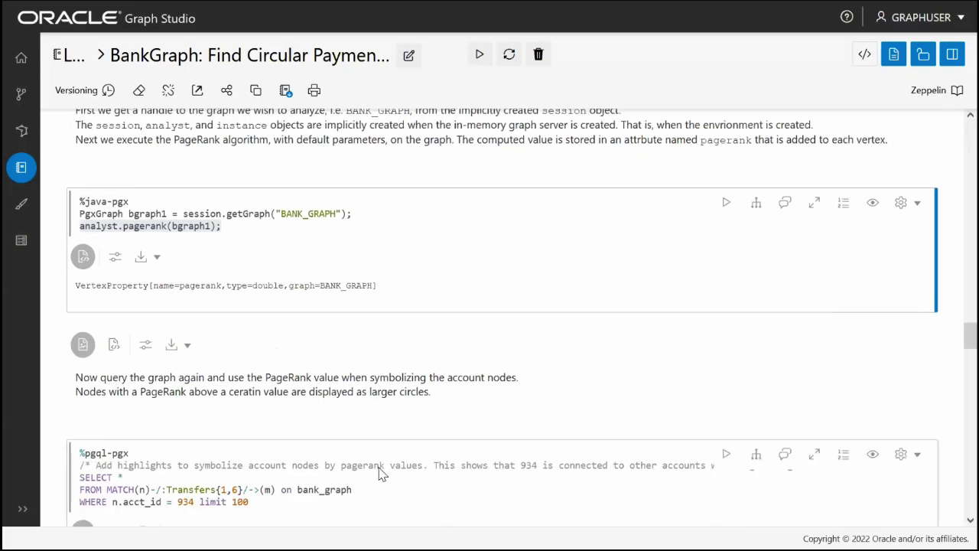
left_click_drag(267, 511, 81, 476)
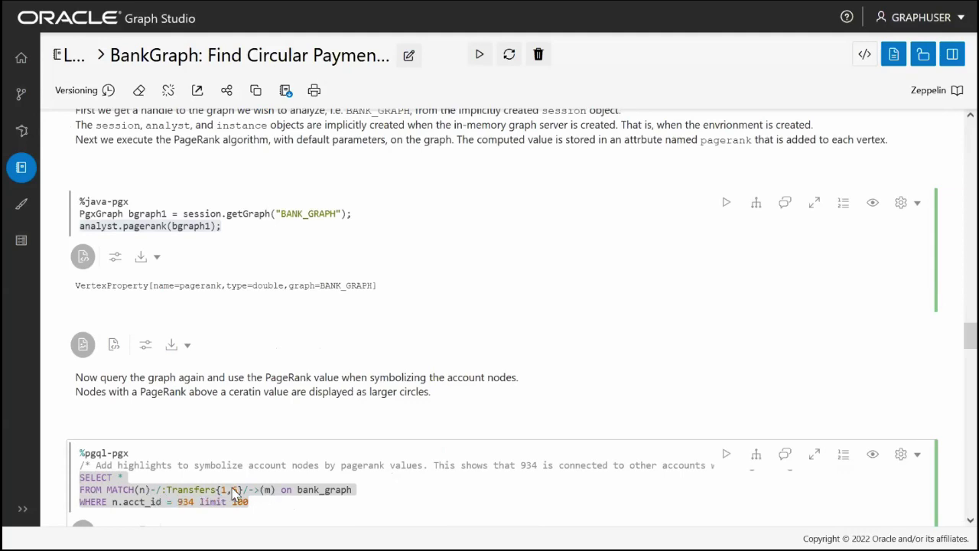
left_click(724, 453)
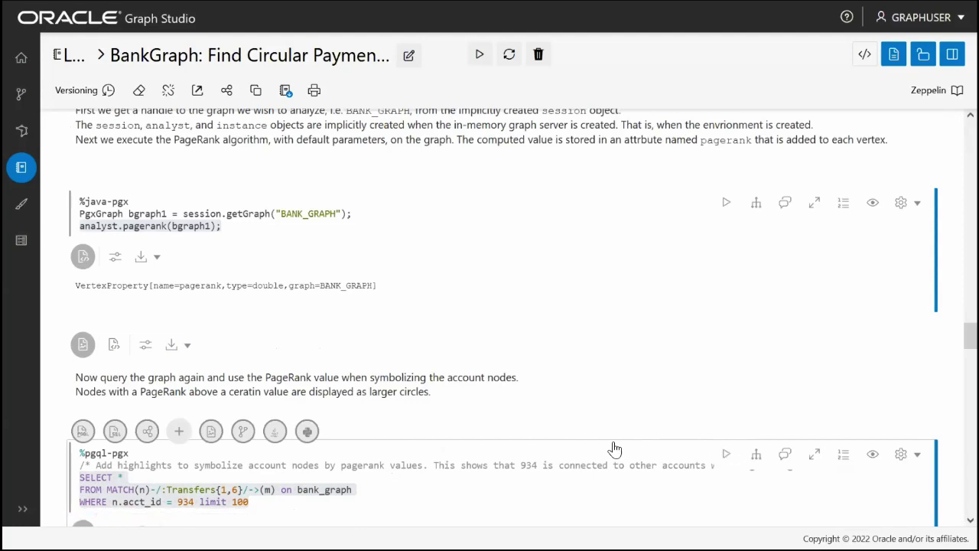
scroll(614, 447, "down", 1)
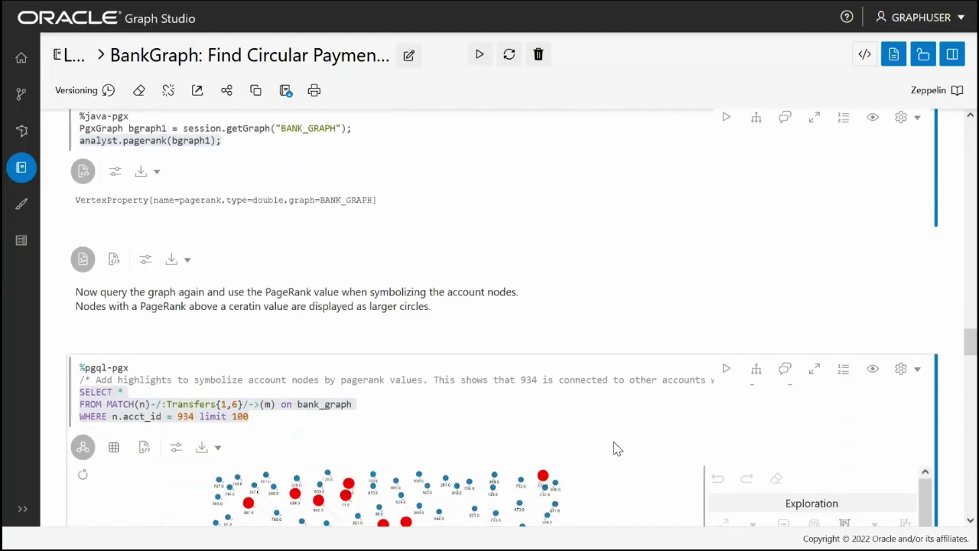
scroll(616, 448, "down", 1)
scroll(617, 448, "down", 2)
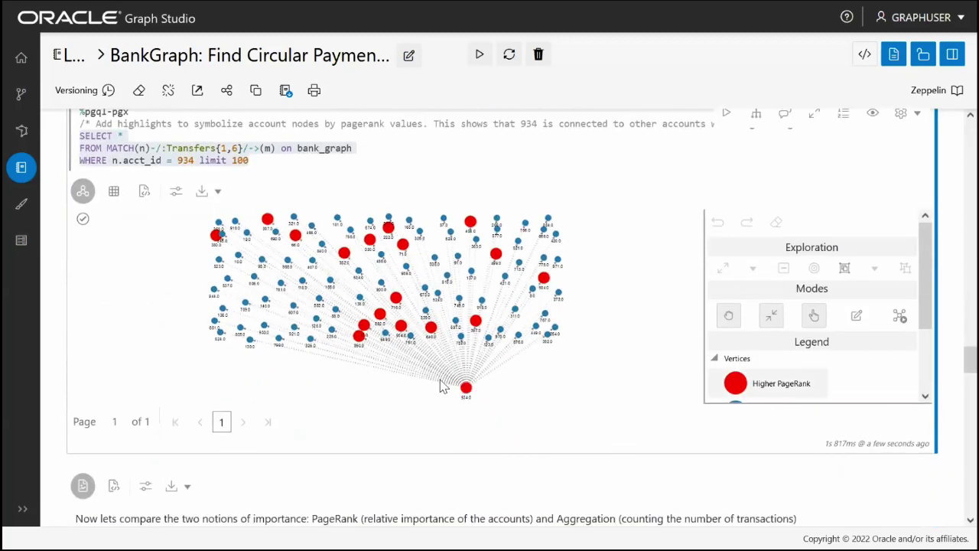
View the condition and styling of the Higher PageRank highlight in the visualization settings without changing them.
left_click(177, 195)
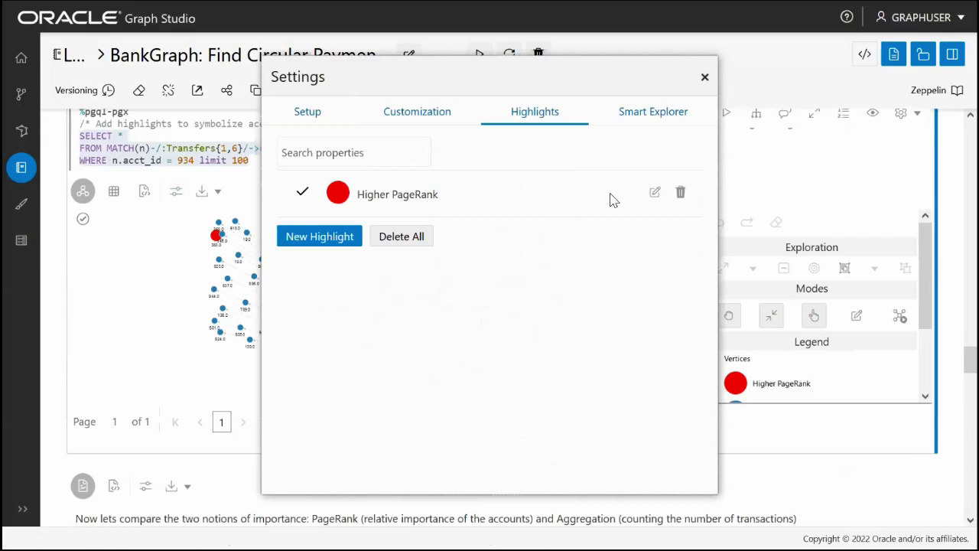
left_click(655, 193)
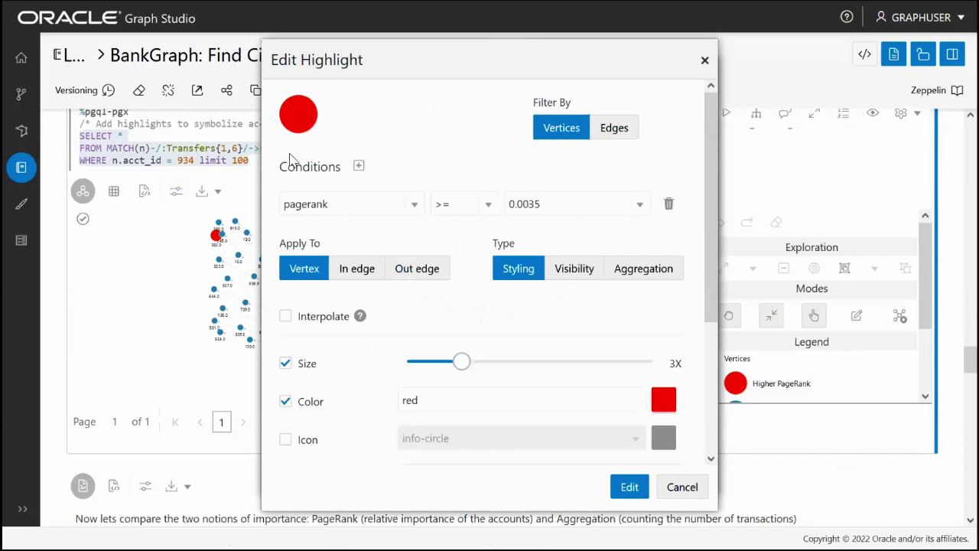
left_click(682, 488)
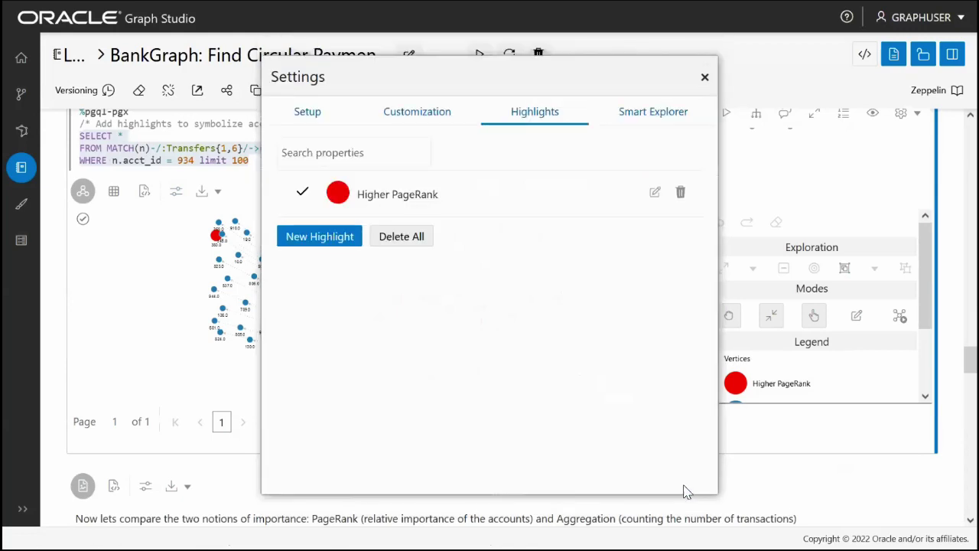
left_click(705, 78)
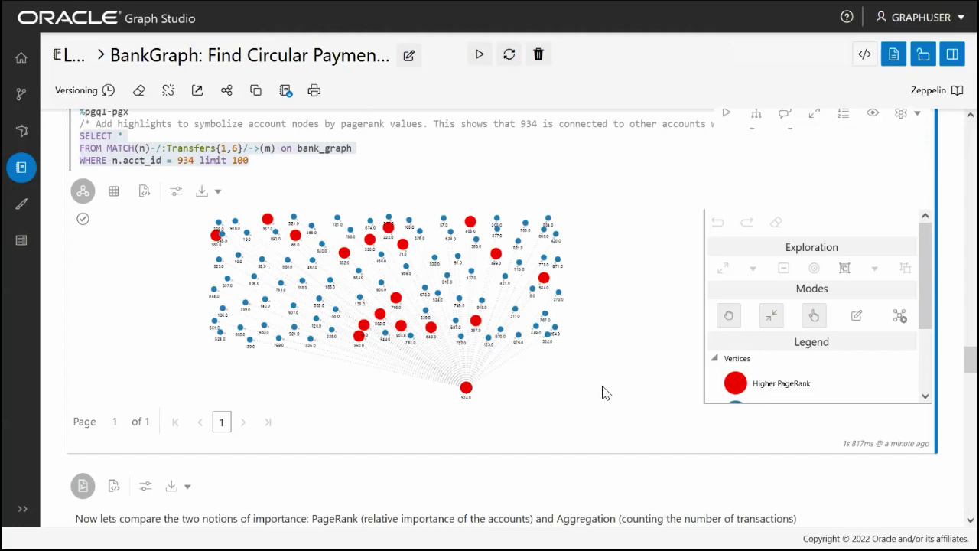
Highlight the top-ten-by-PageRank and most-transfers queries and show the second page of both result tables.
scroll(621, 385, "down", 5)
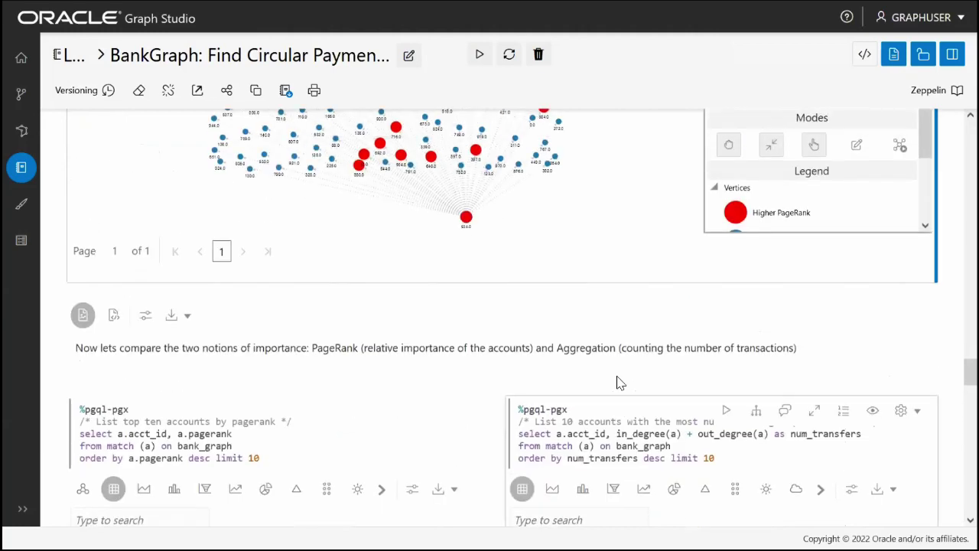
scroll(618, 382, "down", 3)
scroll(618, 382, "down", 3)
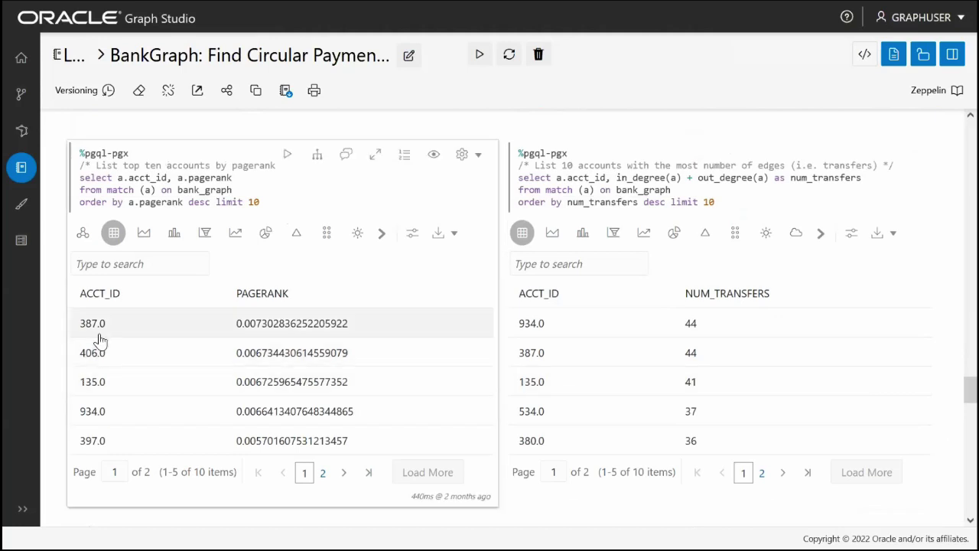
left_click_drag(271, 202, 75, 185)
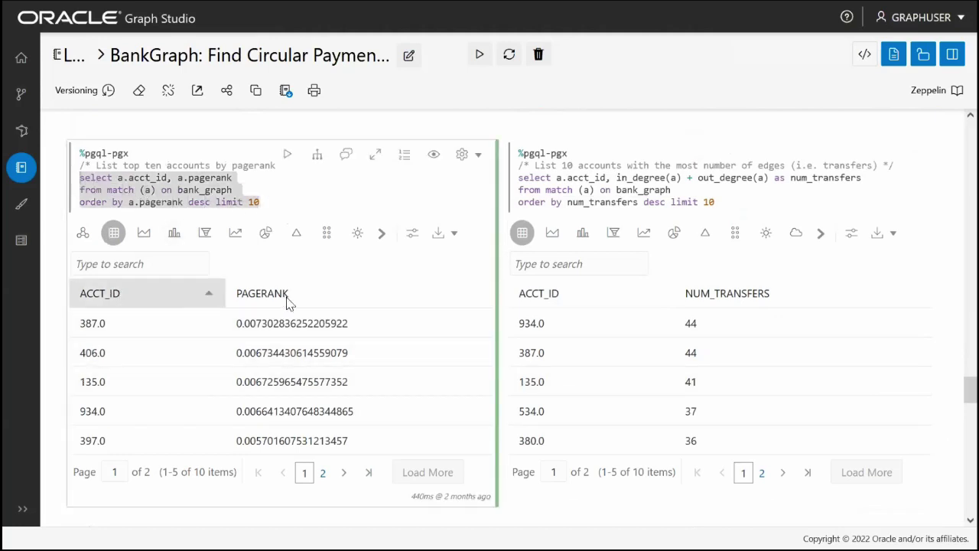
left_click(754, 202)
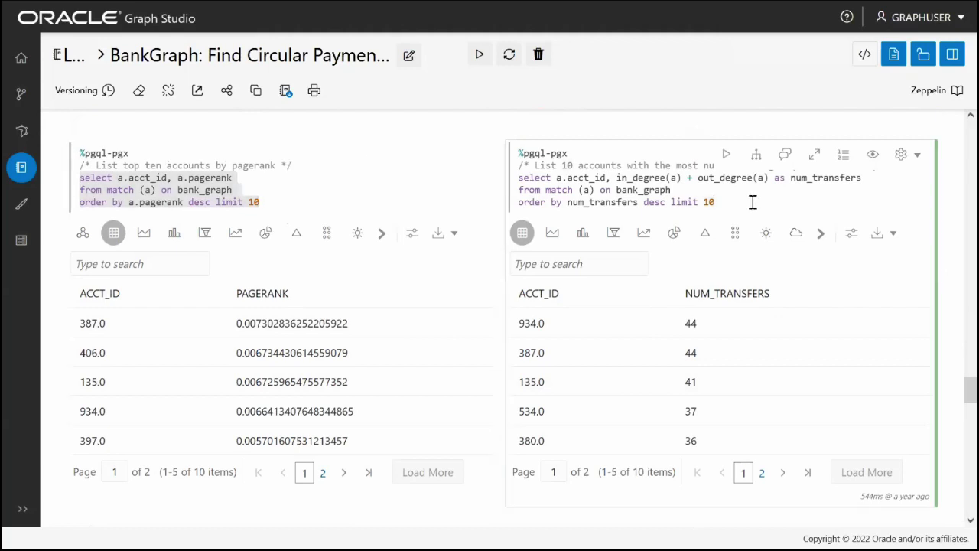
left_click_drag(753, 202, 515, 187)
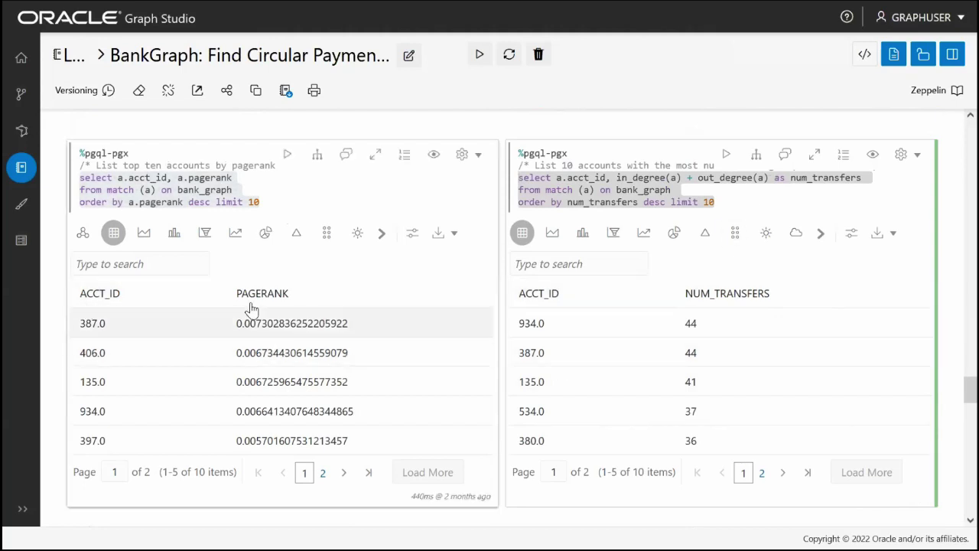
left_click(324, 474)
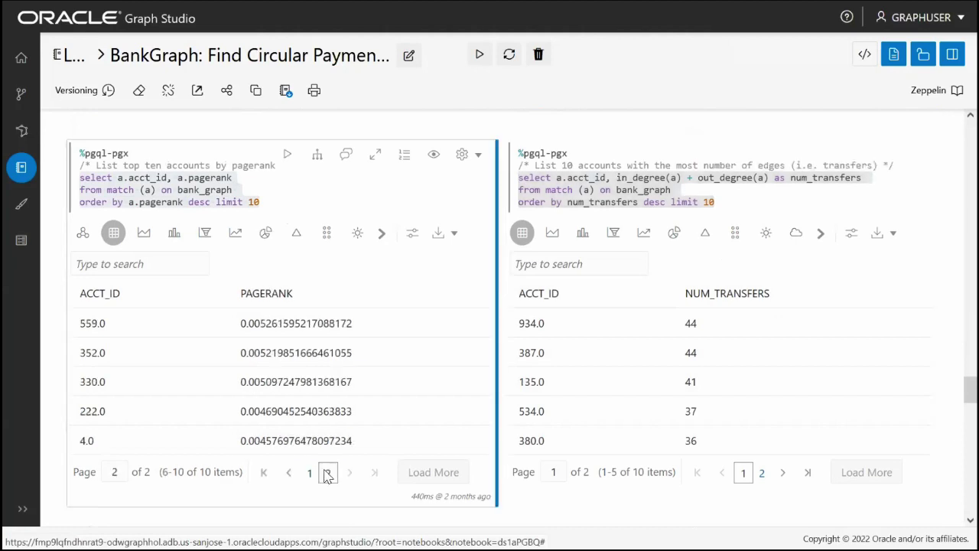
left_click(762, 473)
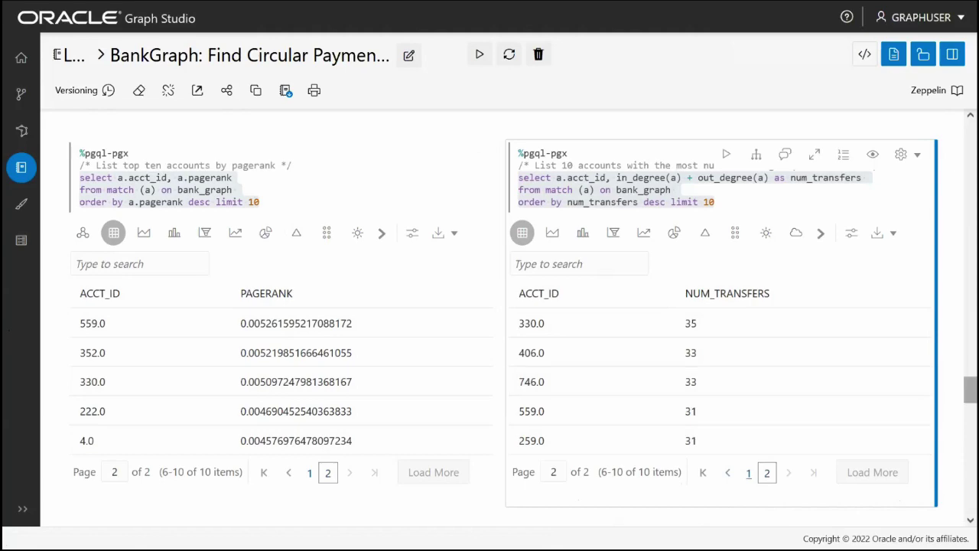
Review the note on account 222 and the graph of its transactions with its immediate neighbors.
scroll(505, 306, "down", 3)
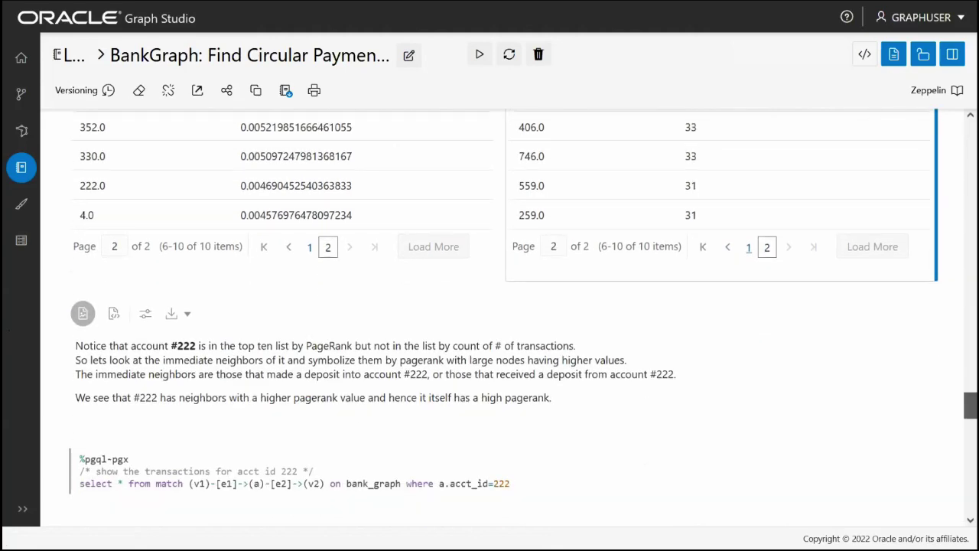
scroll(505, 316, "down", 1)
scroll(505, 317, "down", 1)
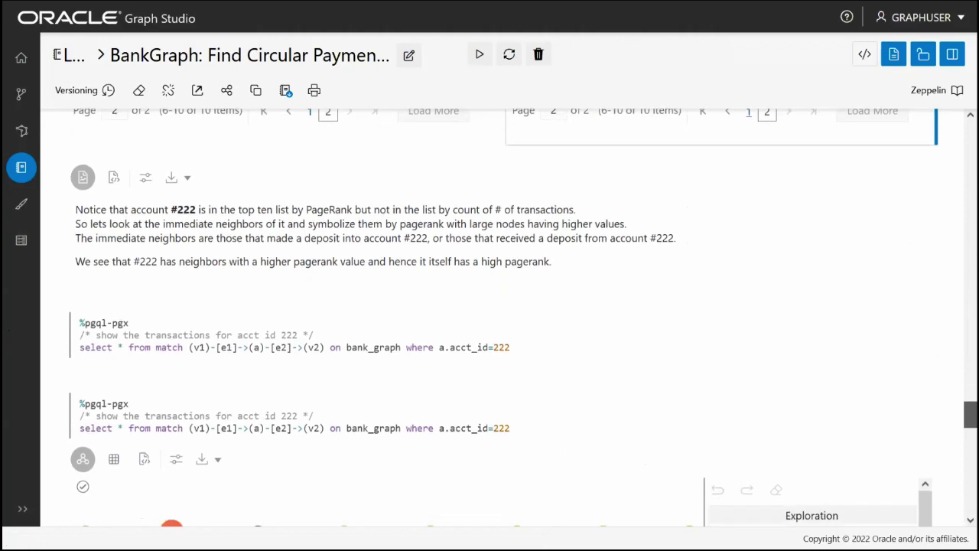
scroll(505, 317, "up", 1)
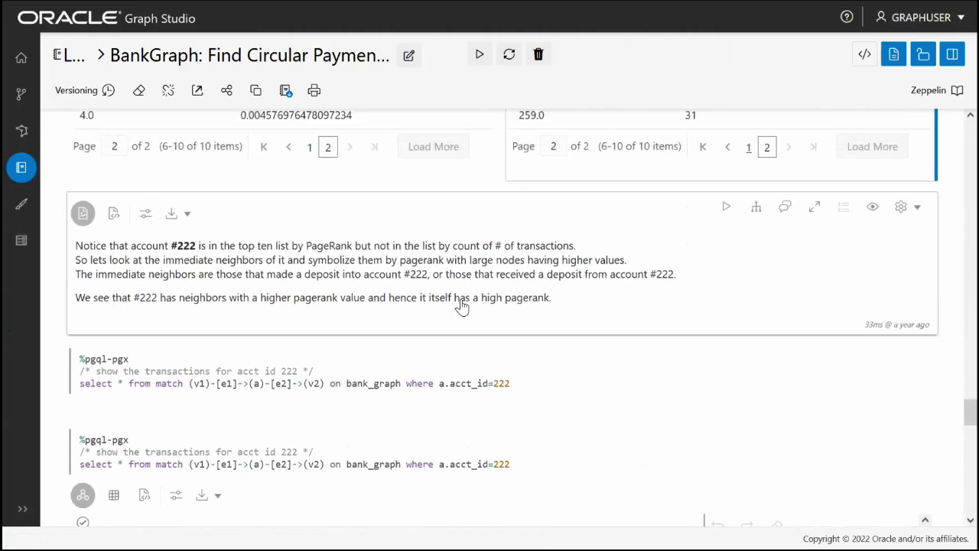
scroll(505, 316, "down", 3)
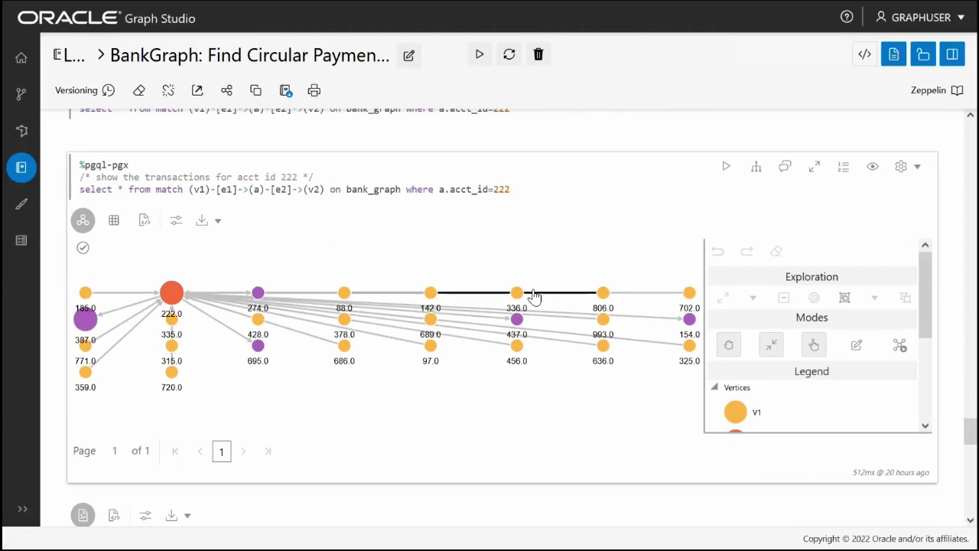
Review the note and query comparing accounts 4 and 380, including the graph of their neighbors.
scroll(534, 297, "down", 2)
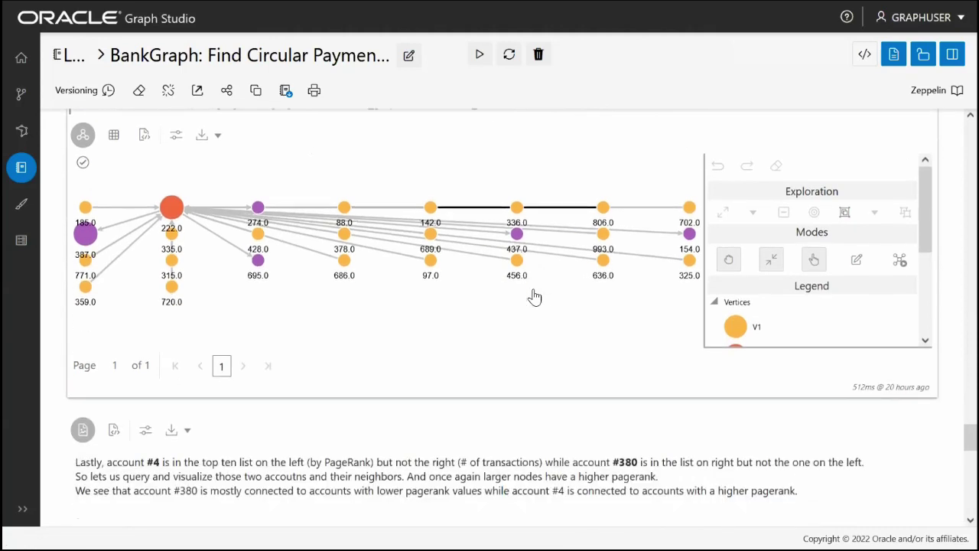
scroll(534, 297, "down", 6)
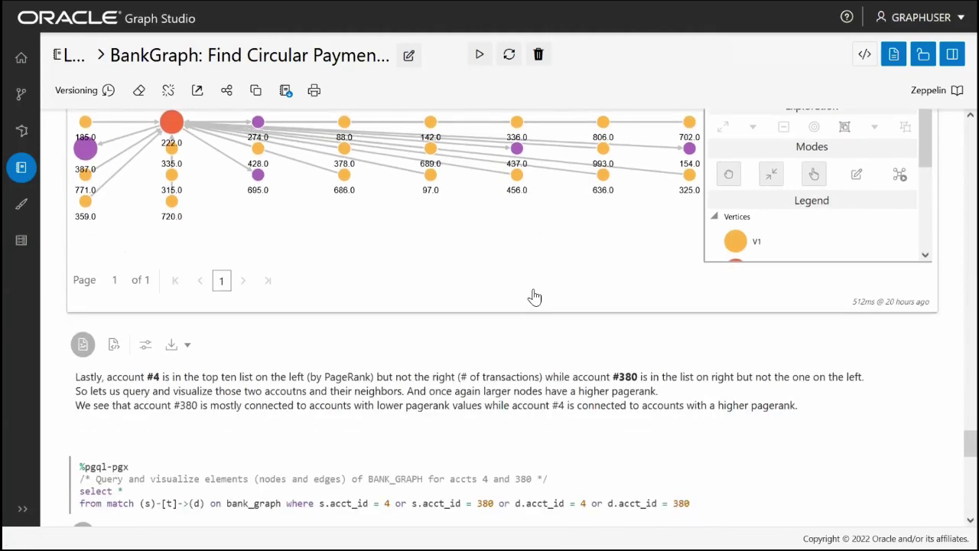
scroll(534, 297, "down", 12)
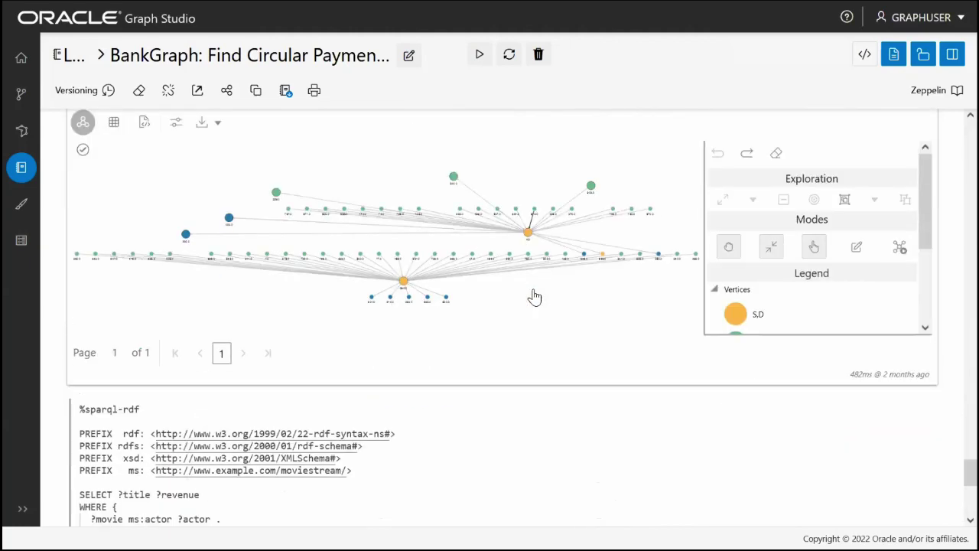
scroll(535, 291, "up", 2)
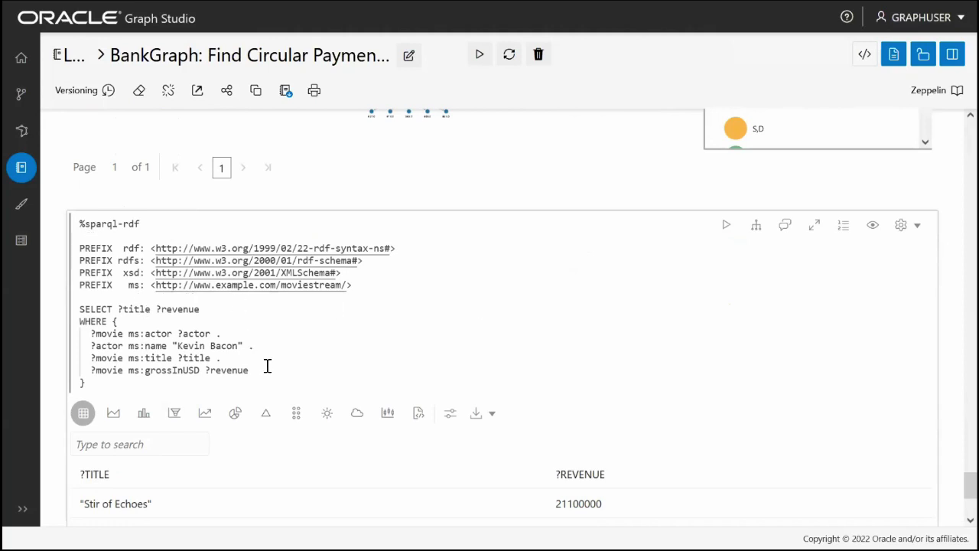
Highlight the SPARQL query for titles and revenue of Kevin Bacon movies and review its result table.
left_click_drag(260, 374, 80, 234)
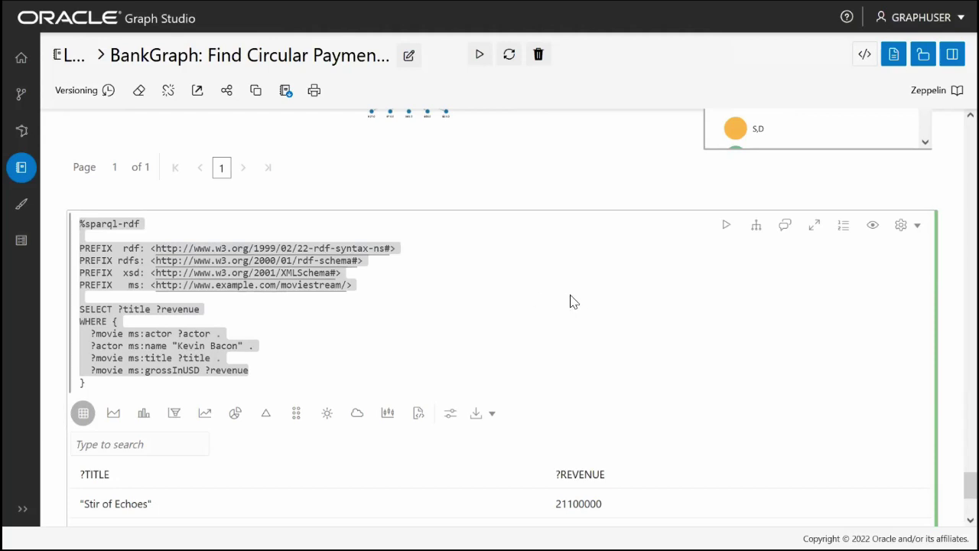
scroll(662, 317, "down", 2)
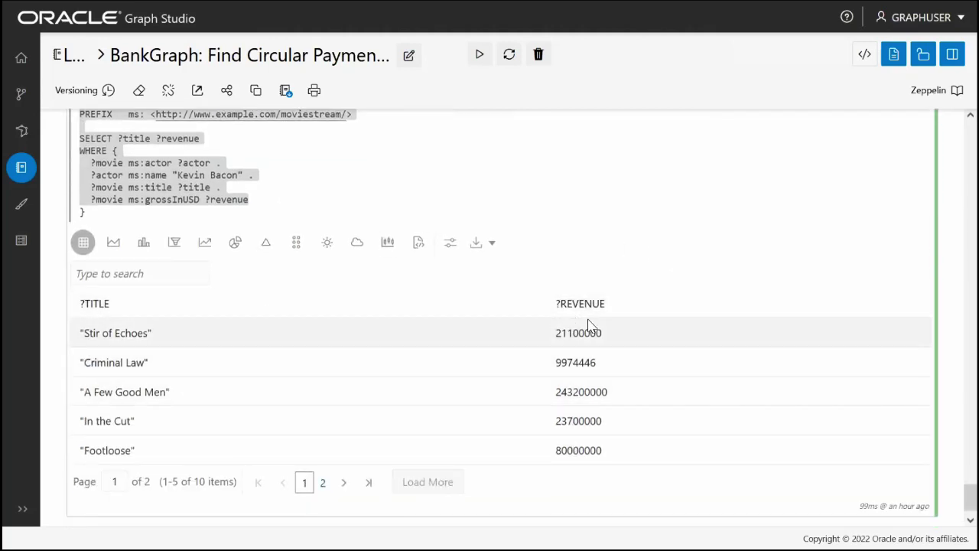
scroll(589, 327, "up", 1)
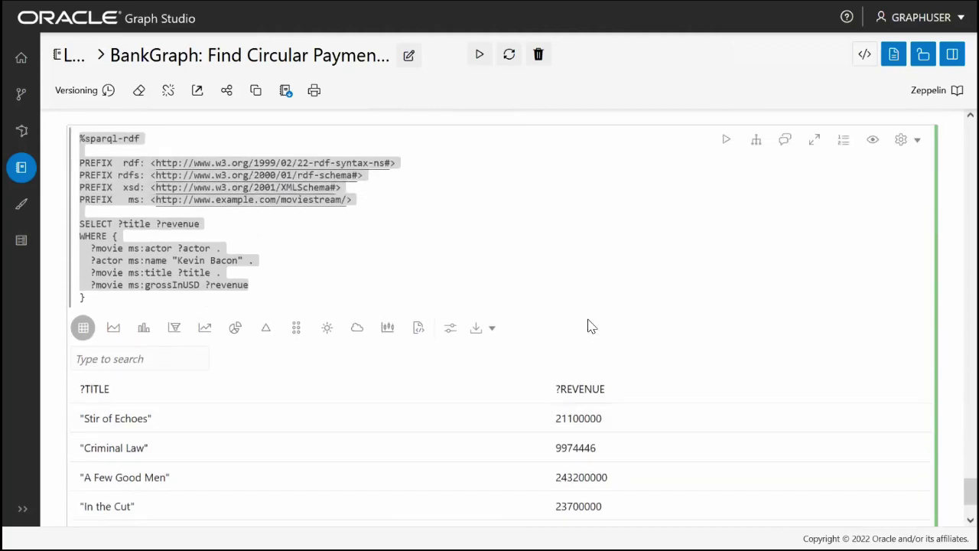
scroll(589, 327, "up", 1)
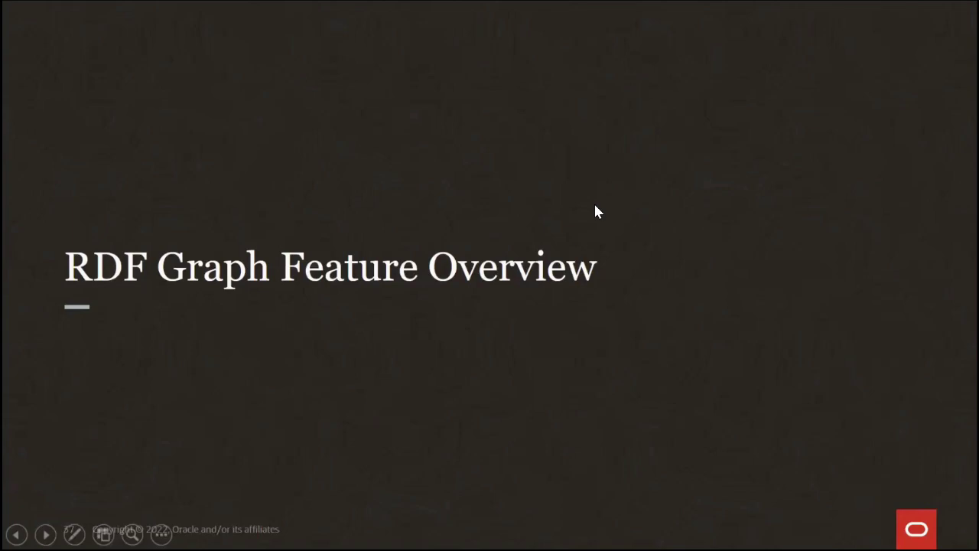
key("Right")
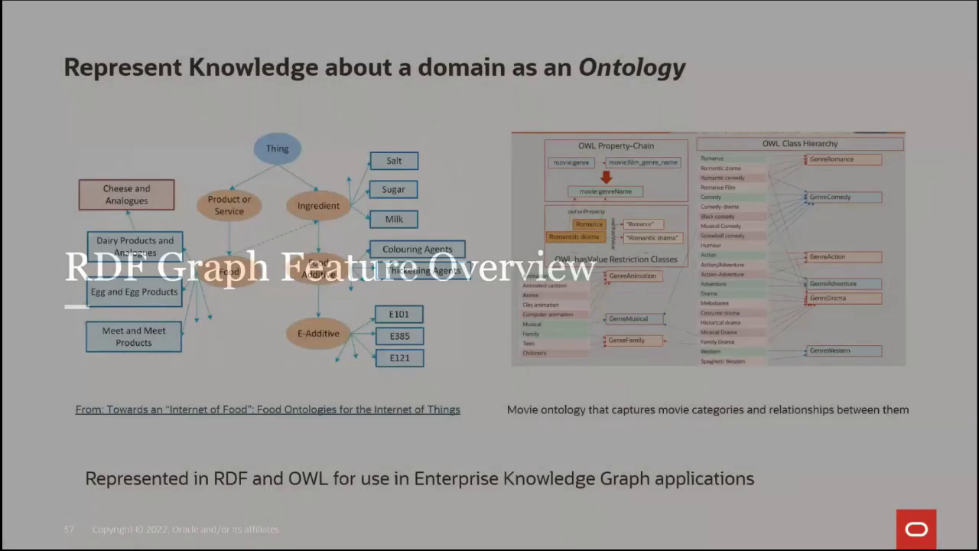